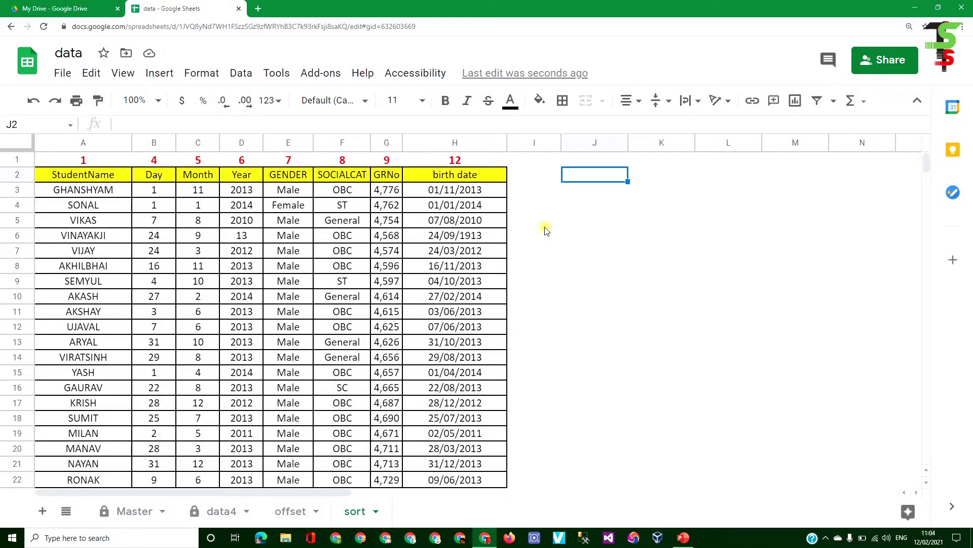
Fill cells A1 to H1 with the column numbers 1 through 8.
{"action": "left_click", "coordinate": [64, 161]}
{"action": "left_click_drag", "start_coordinate": [131, 162], "coordinate": [436, 166]}
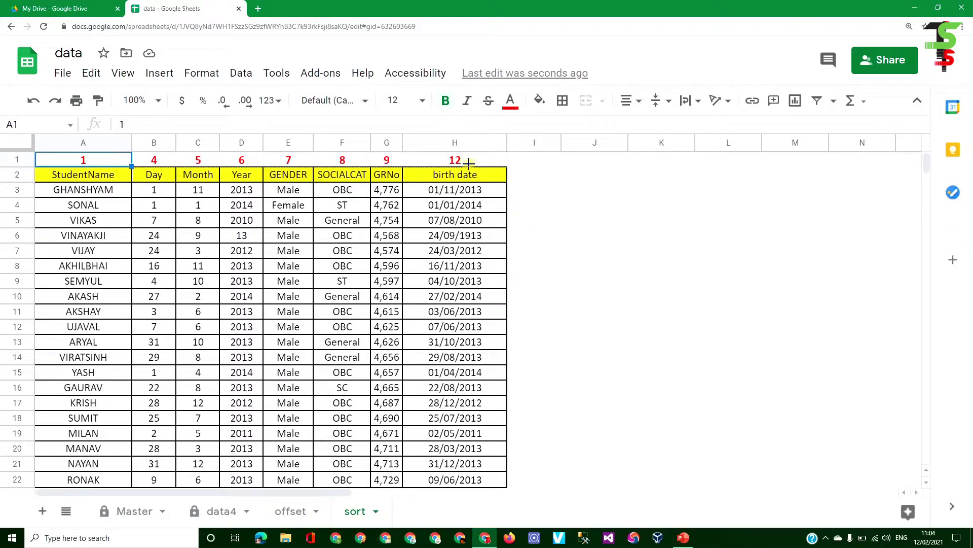
{"action": "left_click", "coordinate": [107, 159]}
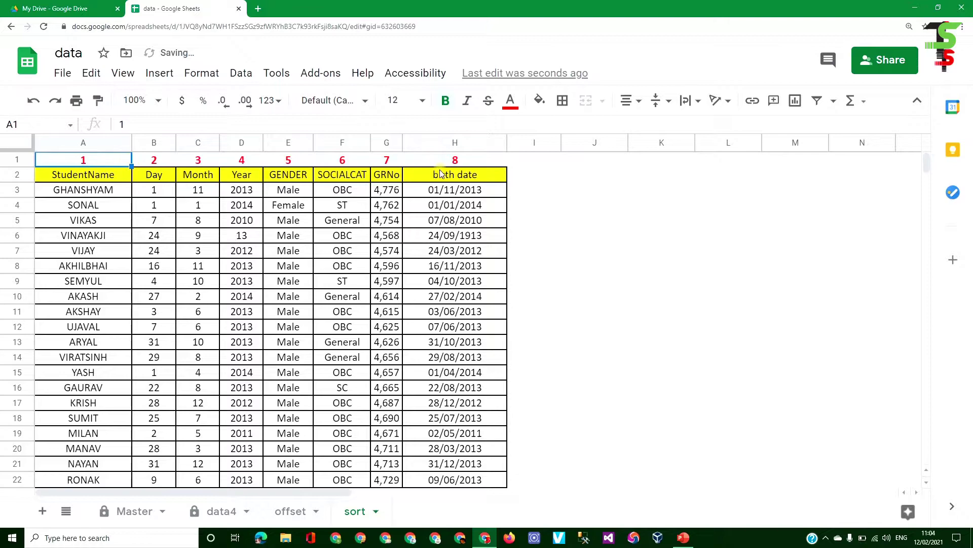
Point out the StudentName, GENDER, SOCIALCAT, GRNo and birth date headers and a GENDER value.
{"action": "left_click", "coordinate": [104, 177]}
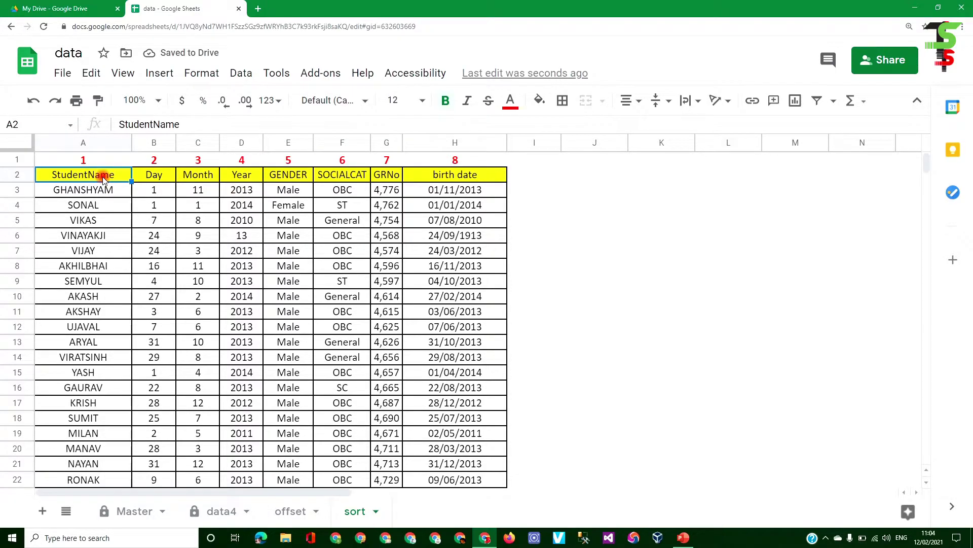
{"action": "left_click", "coordinate": [288, 175]}
{"action": "left_click", "coordinate": [342, 175]}
{"action": "left_click", "coordinate": [393, 181]}
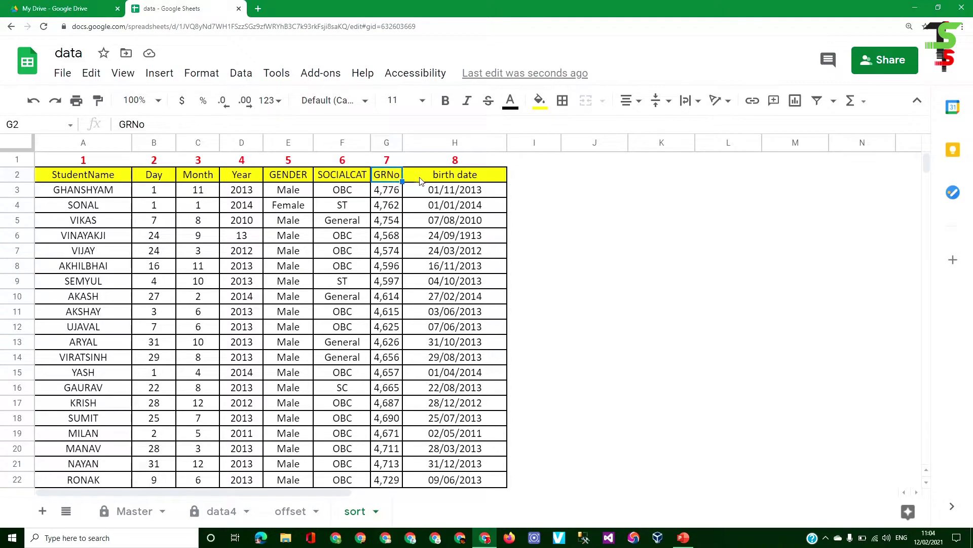
{"action": "left_click", "coordinate": [455, 176]}
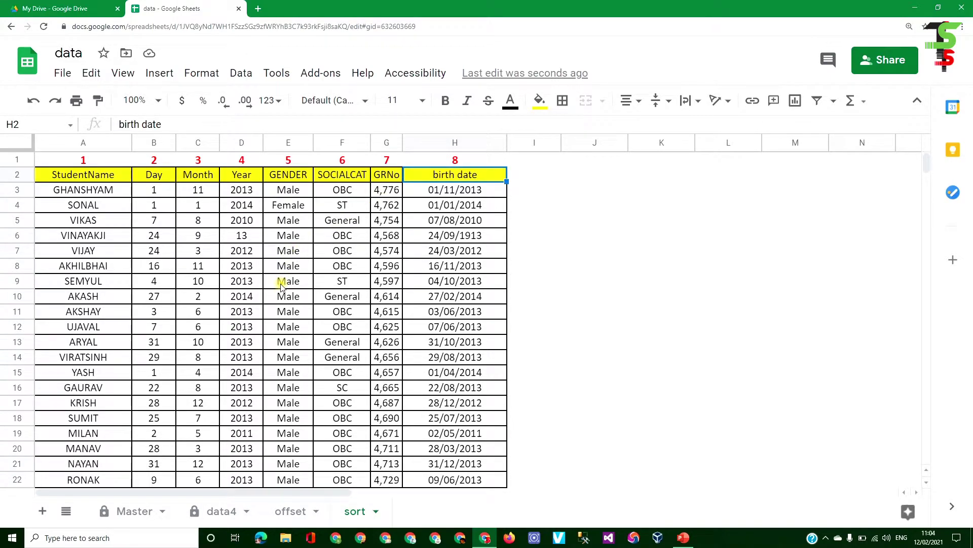
{"action": "left_click", "coordinate": [285, 266]}
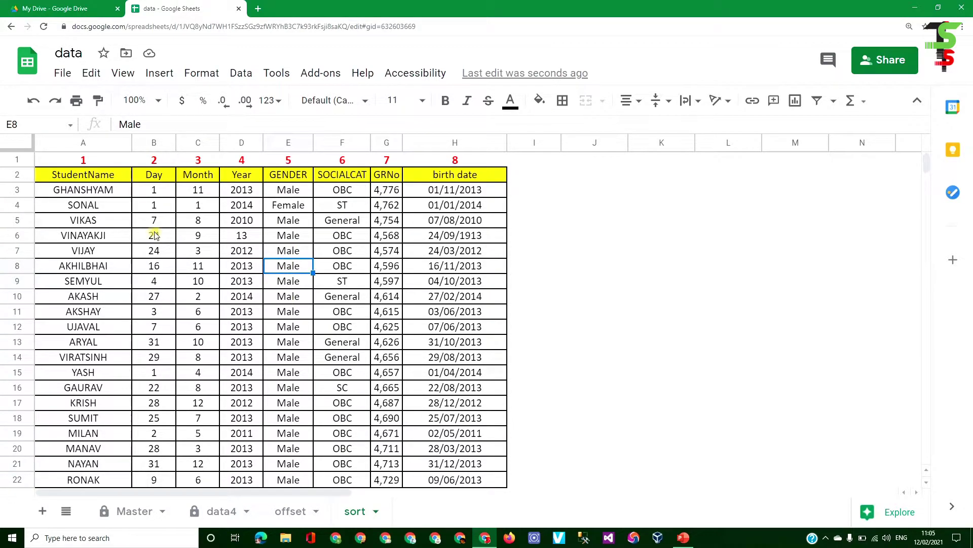
Select the whole student table from the StudentName header down to row 783.
{"action": "left_click", "coordinate": [85, 179]}
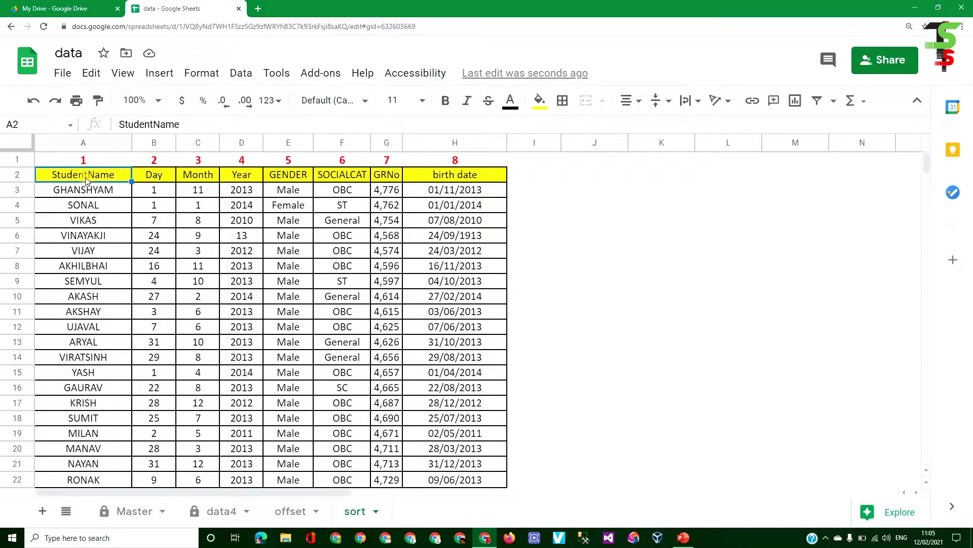
{"action": "key", "text": "ctrl+shift+Right"}
{"action": "key", "text": "ctrl+shift+Down"}
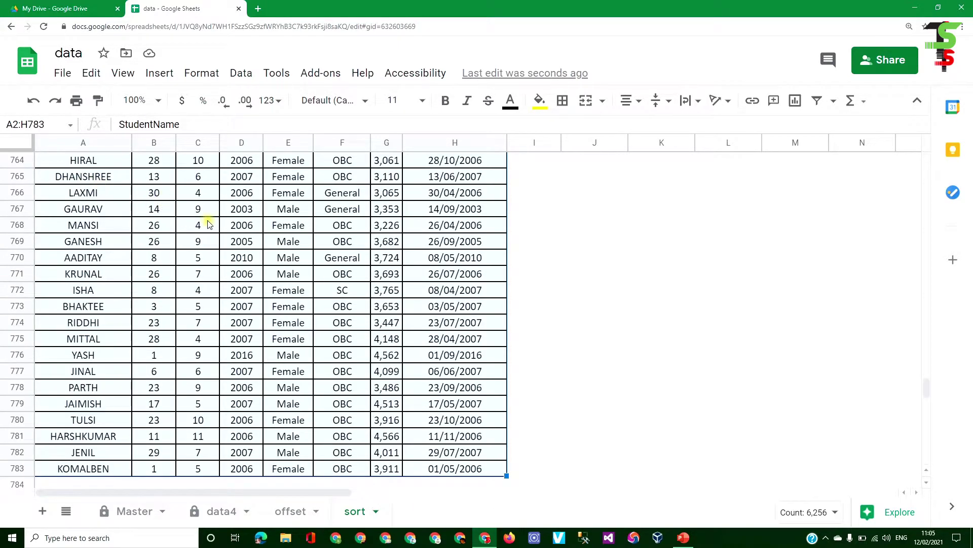
{"action": "right_click", "coordinate": [206, 223]}
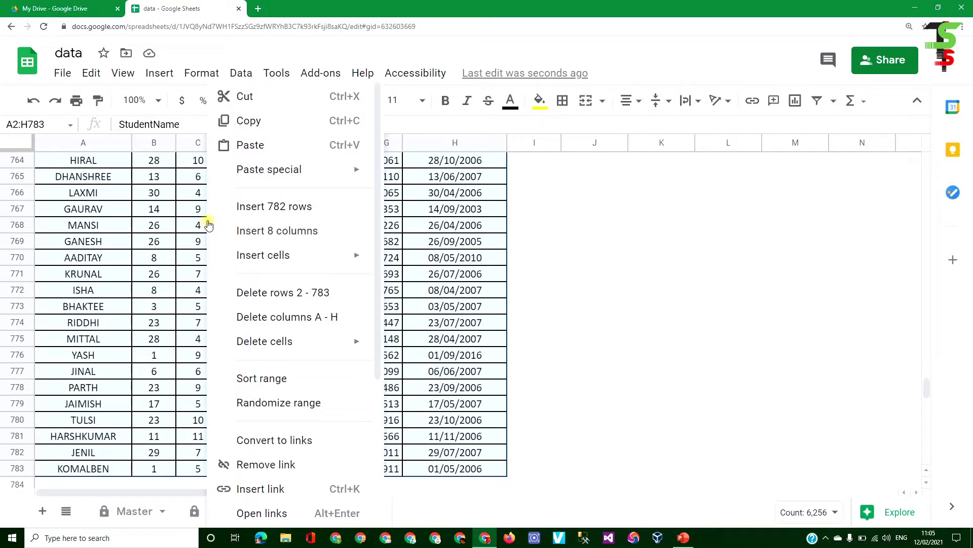
{"action": "left_click", "coordinate": [271, 379]}
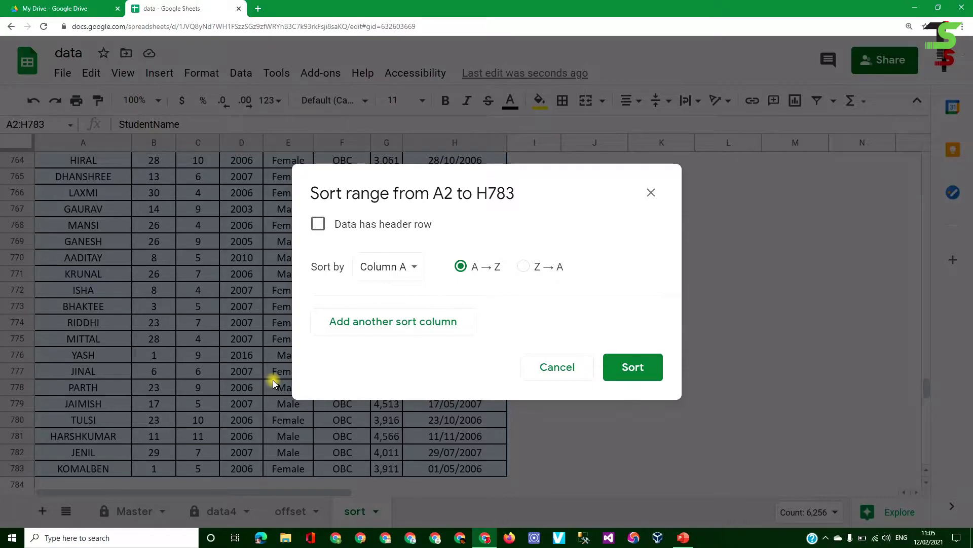
{"action": "left_click", "coordinate": [557, 366]}
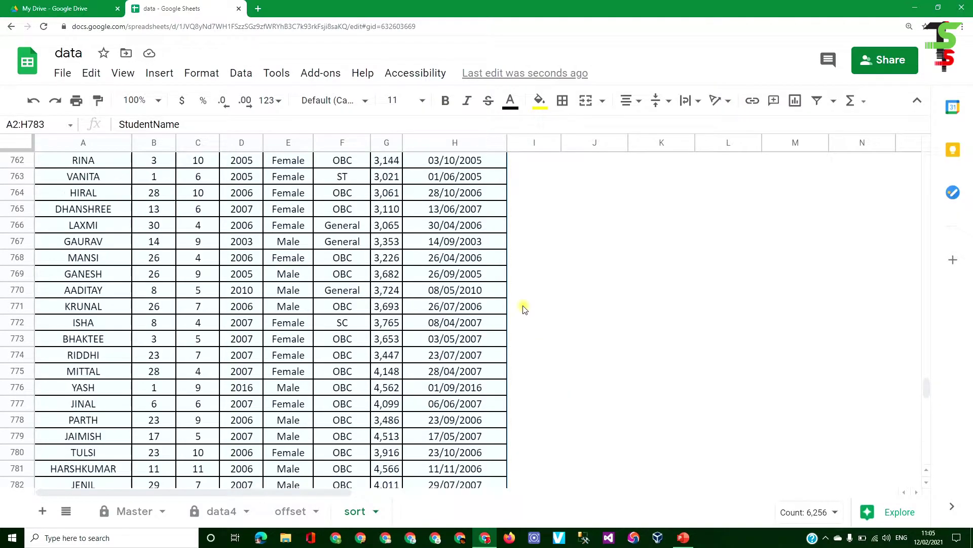
{"action": "key", "text": "ctrl+Home"}
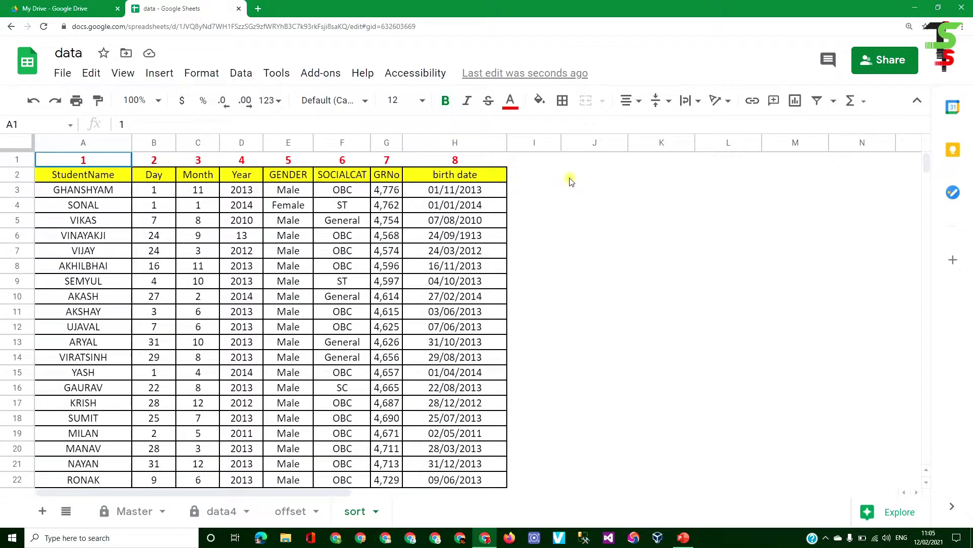
Start a SORT function in cell J3.
{"action": "left_click", "coordinate": [582, 185]}
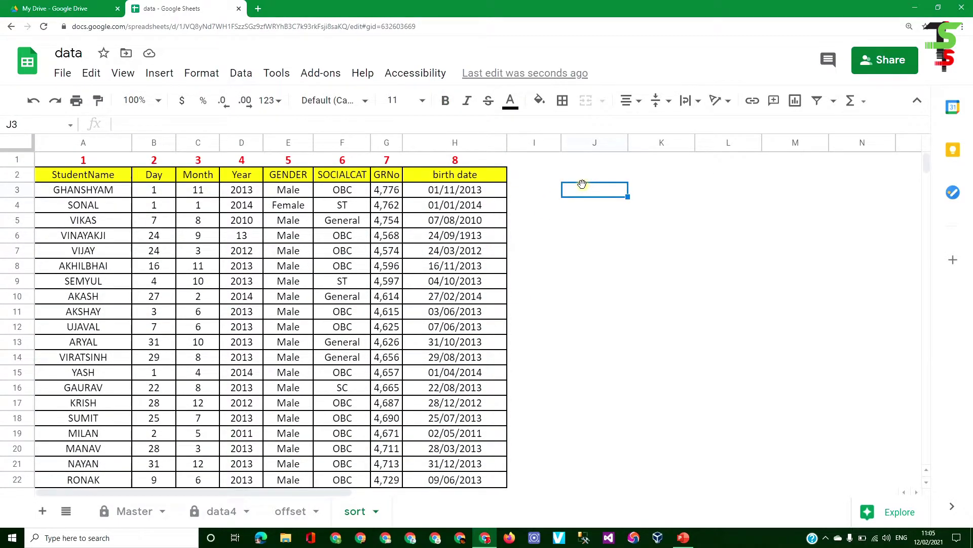
{"action": "type", "text": "=SORT"}
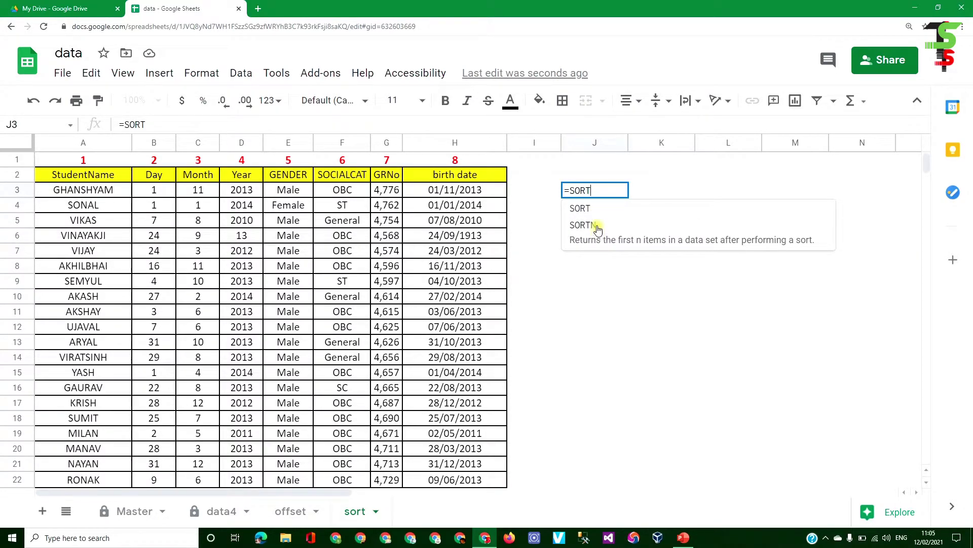
{"action": "left_click", "coordinate": [599, 215]}
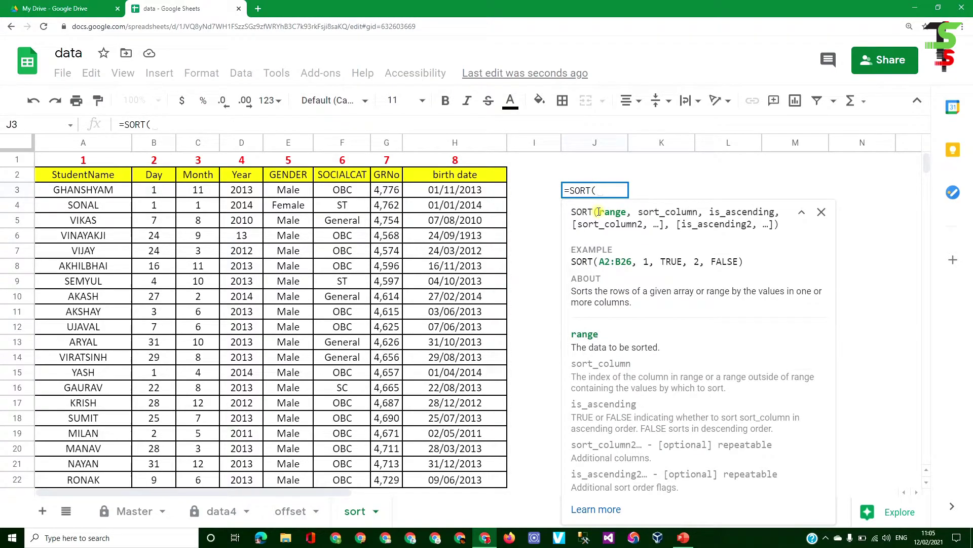
{"action": "left_click", "coordinate": [802, 211]}
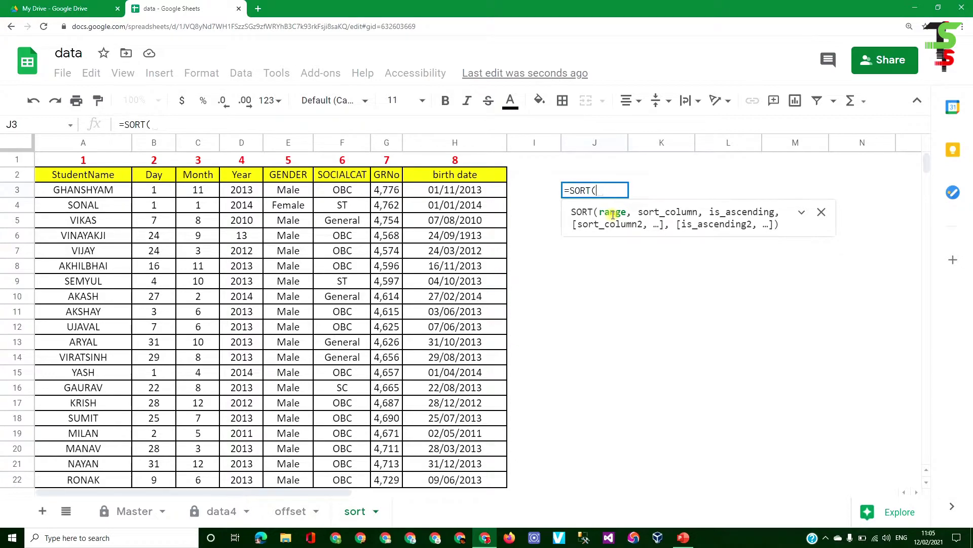
Give SORT the range A3:H783, sort column 6 and TRUE for ascending order.
{"action": "left_click", "coordinate": [476, 191]}
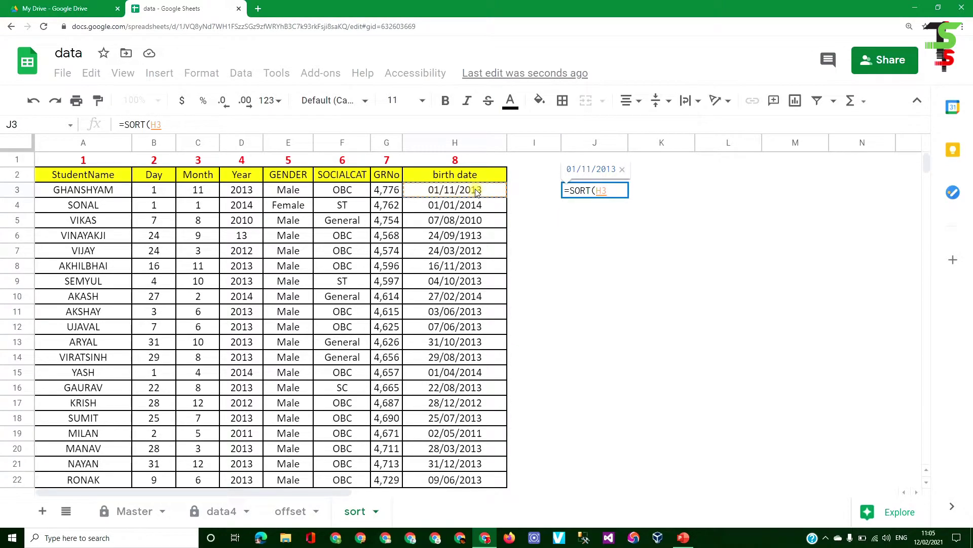
{"action": "key", "text": "ctrl+shift+Left"}
{"action": "key", "text": "ctrl+shift+Down"}
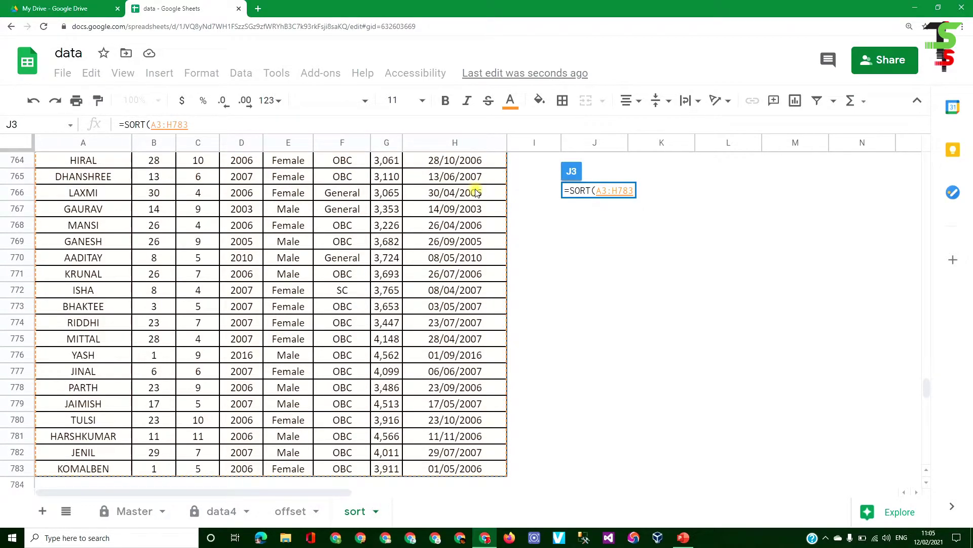
{"action": "left_click_drag", "start_coordinate": [927, 388], "coordinate": [931, 152]}
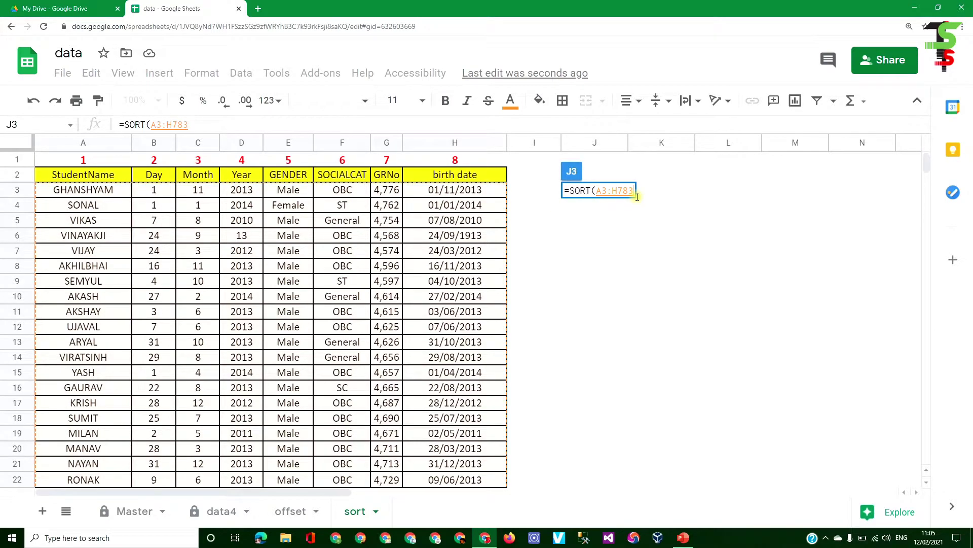
{"action": "type", "text": ","}
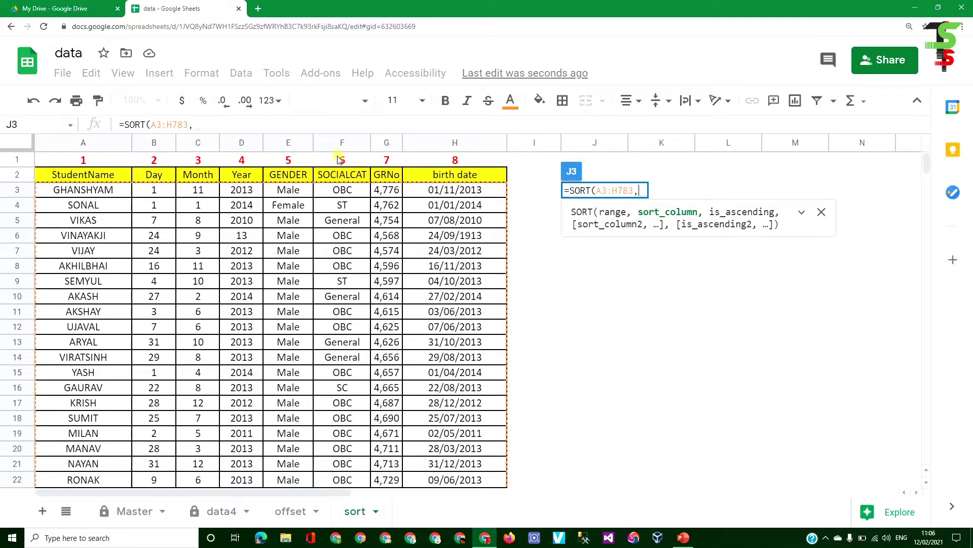
{"action": "type", "text": "6"}
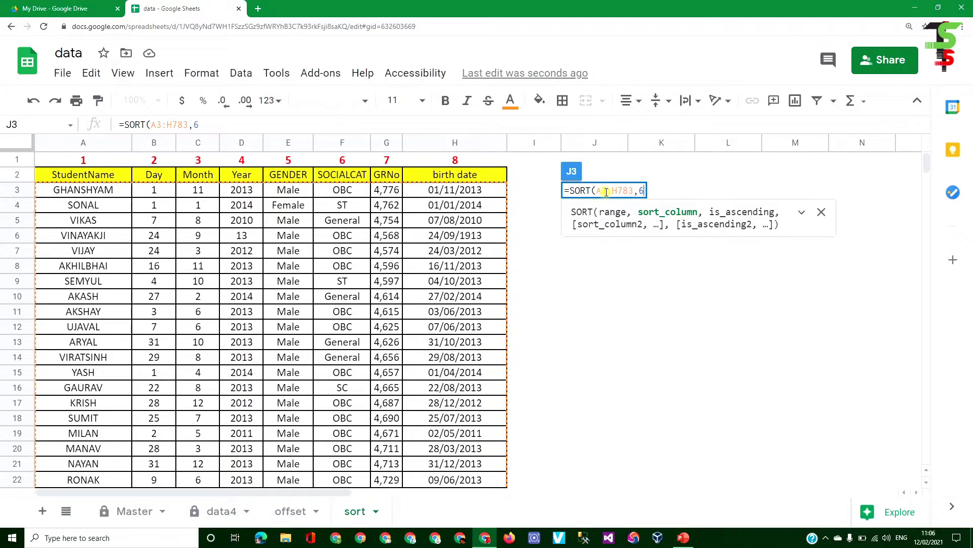
{"action": "type", "text": ","}
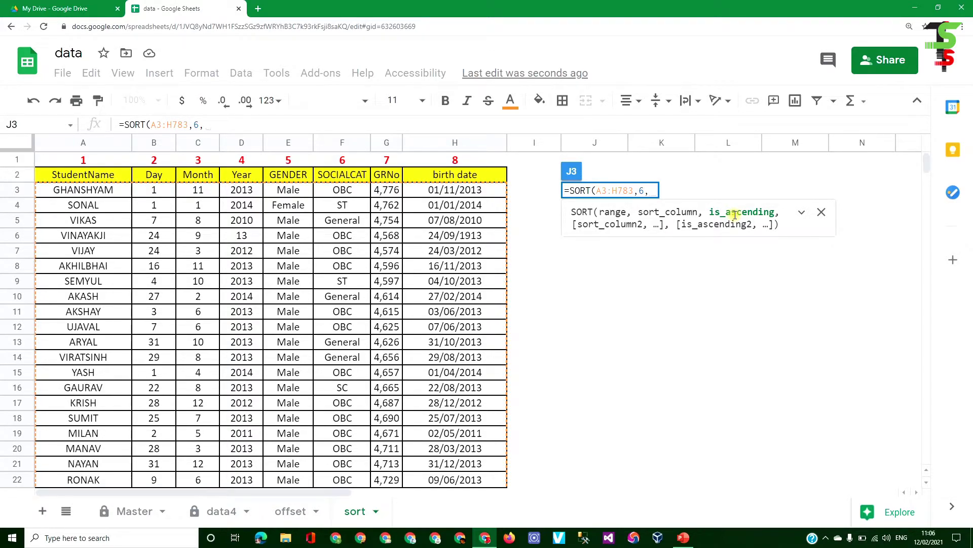
{"action": "type", "text": "TRUE"}
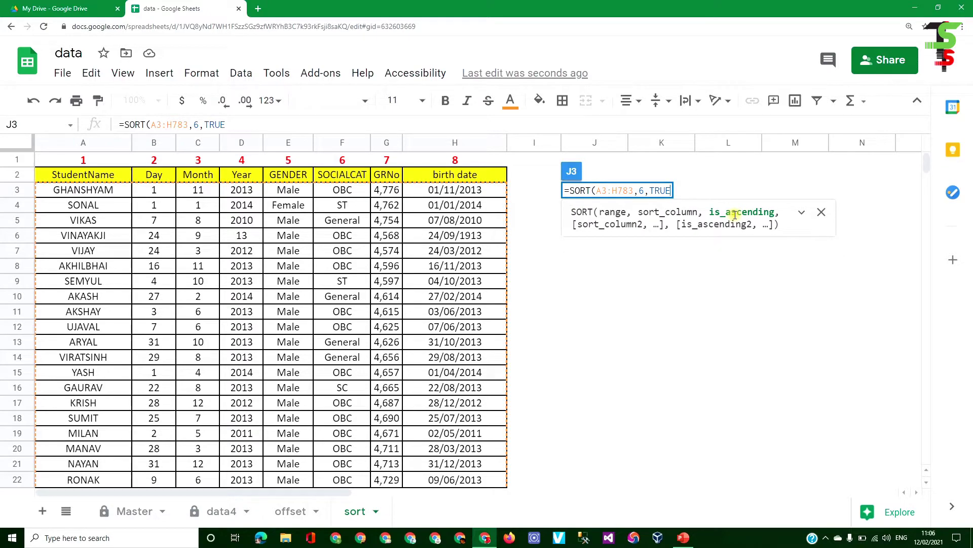
{"action": "type", "text": ")"}
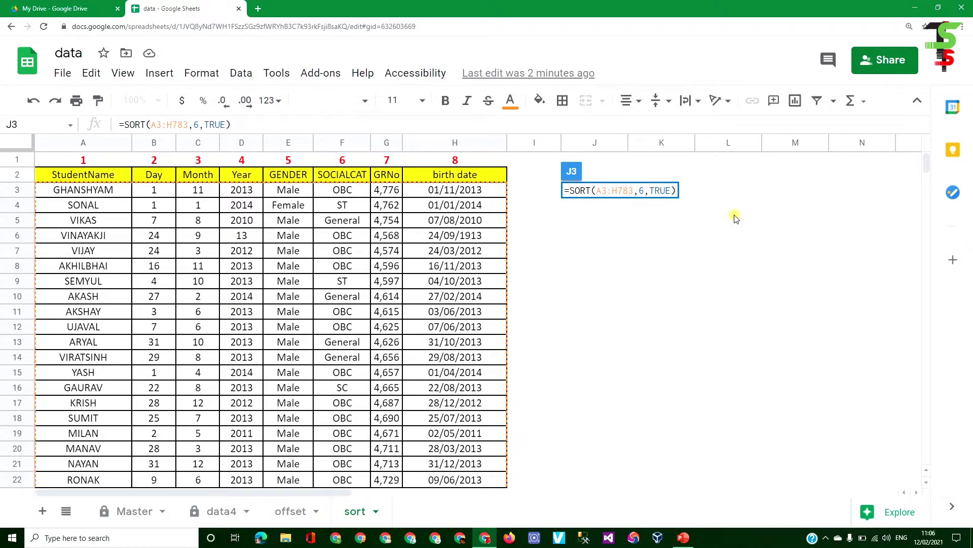
{"action": "key", "text": "Return"}
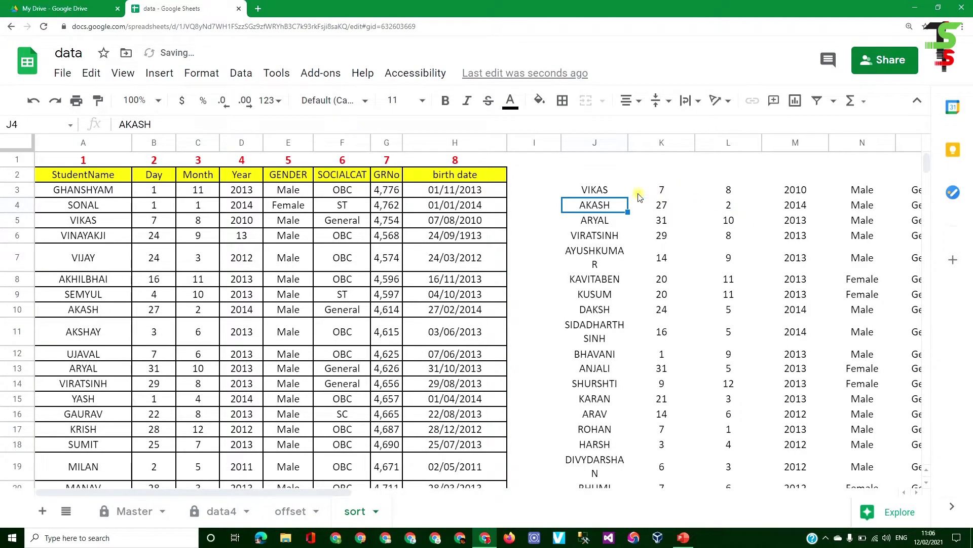
{"action": "left_click", "coordinate": [610, 194]}
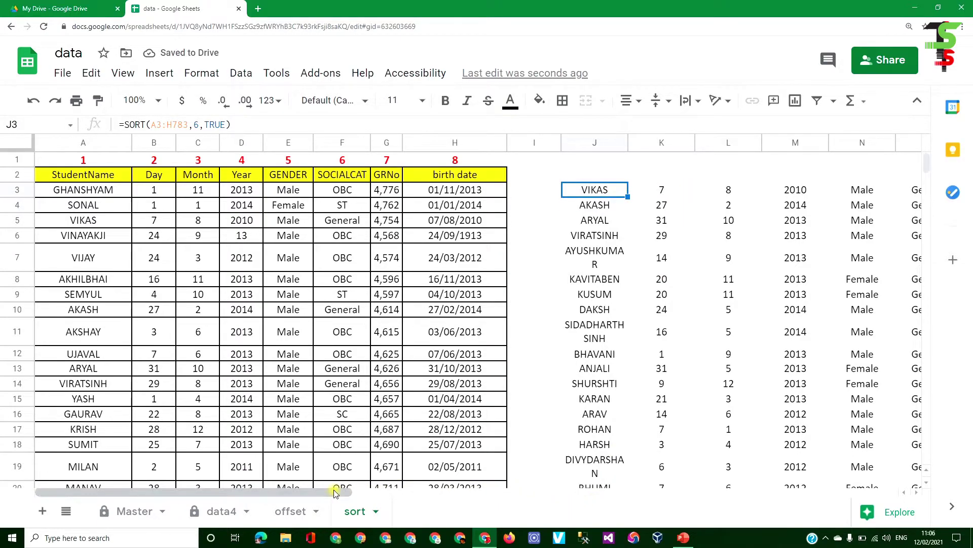
{"action": "left_click_drag", "start_coordinate": [343, 495], "coordinate": [484, 494]}
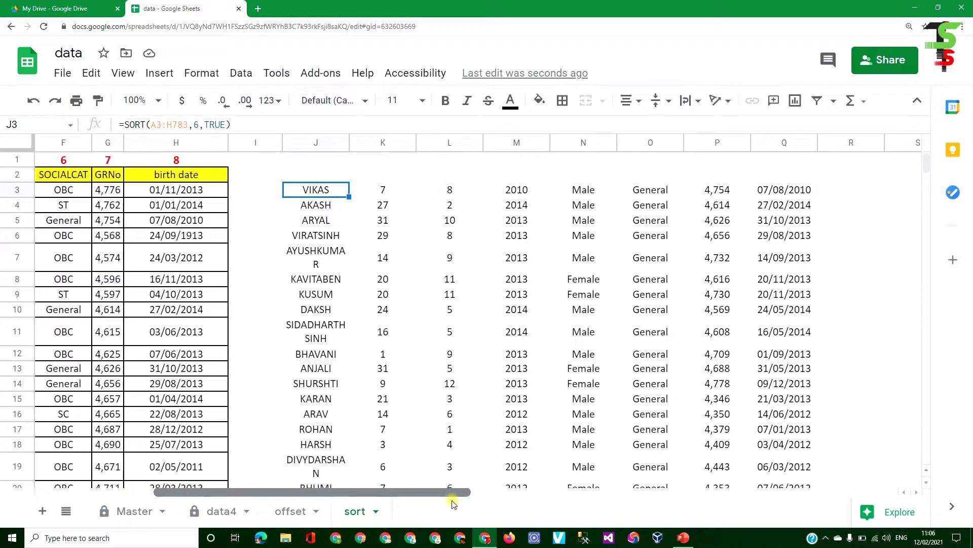
{"action": "left_click", "coordinate": [560, 194]}
{"action": "scroll", "coordinate": [567, 254], "scroll_direction": "down", "scroll_amount": 4}
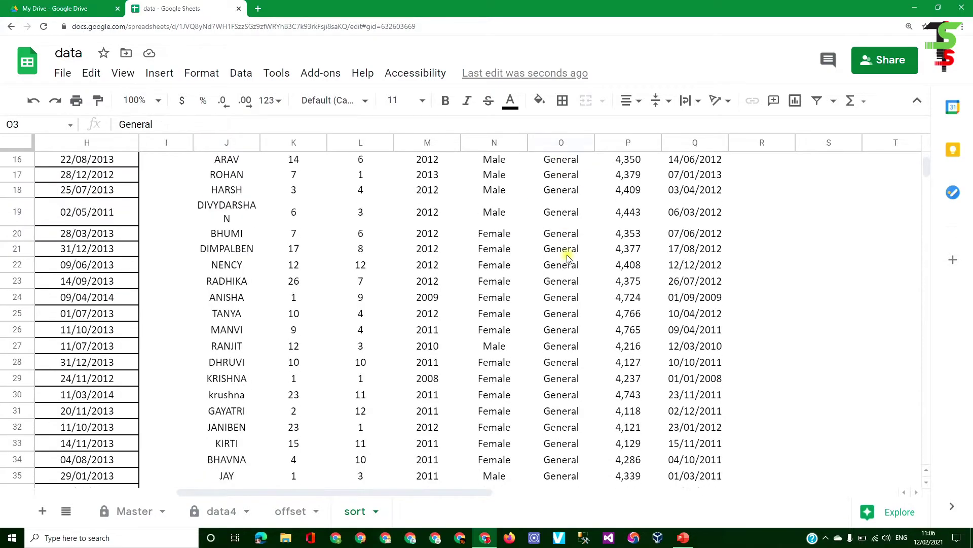
{"action": "scroll", "coordinate": [572, 279], "scroll_direction": "down", "scroll_amount": 7}
{"action": "scroll", "coordinate": [574, 287], "scroll_direction": "down", "scroll_amount": 12}
{"action": "scroll", "coordinate": [573, 297], "scroll_direction": "down", "scroll_amount": 5}
{"action": "scroll", "coordinate": [574, 297], "scroll_direction": "down", "scroll_amount": 11}
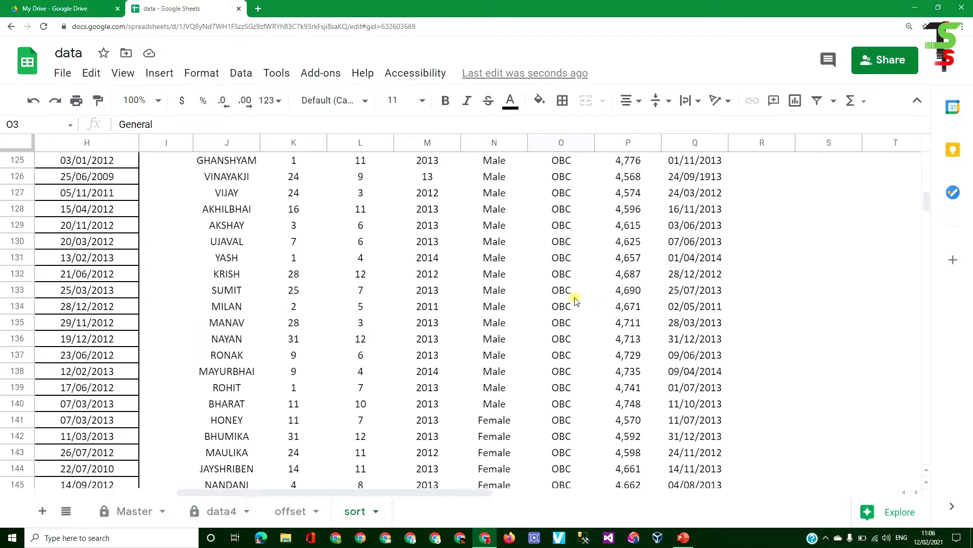
{"action": "scroll", "coordinate": [568, 284], "scroll_direction": "down", "scroll_amount": 3}
{"action": "scroll", "coordinate": [567, 283], "scroll_direction": "down", "scroll_amount": 7}
{"action": "scroll", "coordinate": [567, 283], "scroll_direction": "down", "scroll_amount": 7}
{"action": "scroll", "coordinate": [567, 283], "scroll_direction": "down", "scroll_amount": 13}
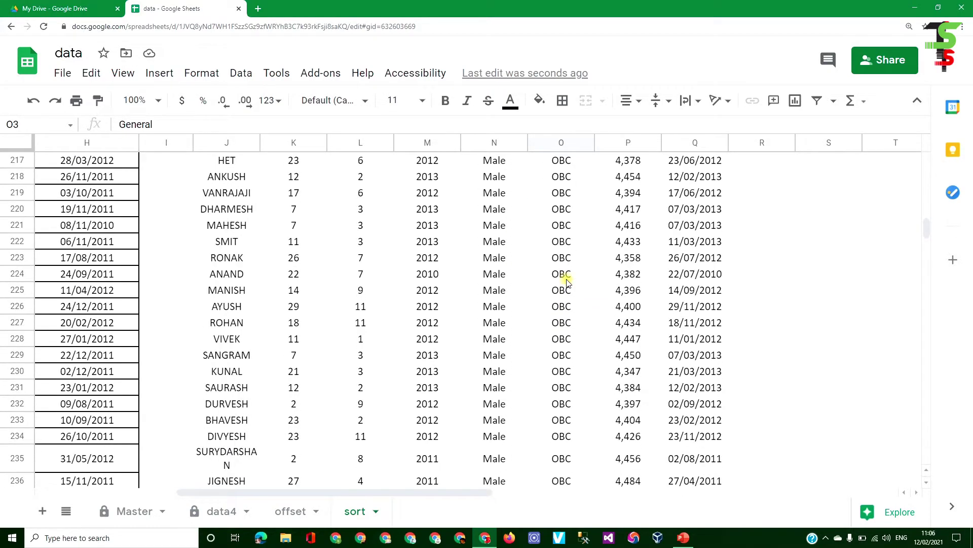
{"action": "scroll", "coordinate": [567, 283], "scroll_direction": "down", "scroll_amount": 9}
{"action": "scroll", "coordinate": [567, 282], "scroll_direction": "down", "scroll_amount": 13}
{"action": "scroll", "coordinate": [567, 278], "scroll_direction": "down", "scroll_amount": 7}
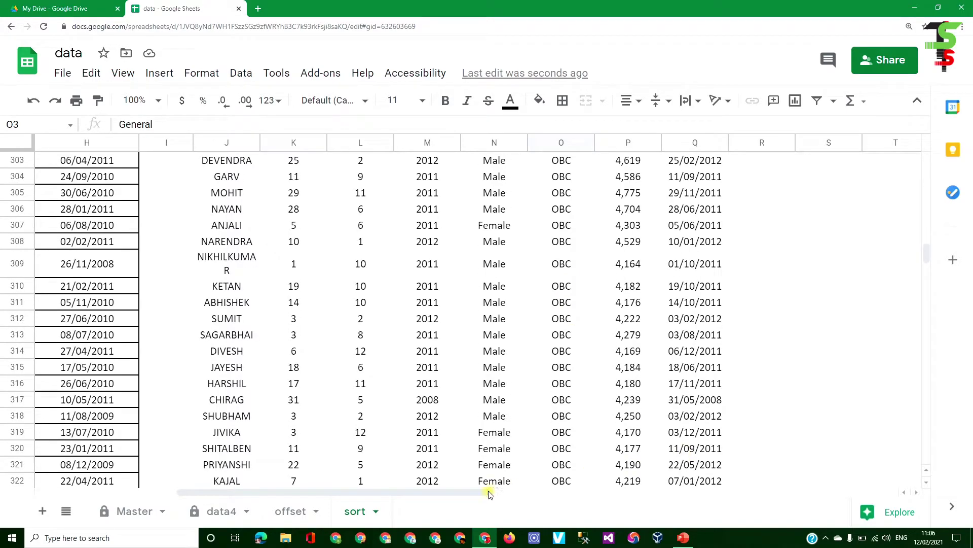
{"action": "left_click_drag", "start_coordinate": [488, 496], "coordinate": [301, 496]}
{"action": "scroll", "coordinate": [637, 347], "scroll_direction": "up", "scroll_amount": 1}
{"action": "scroll", "coordinate": [638, 346], "scroll_direction": "up", "scroll_amount": 1}
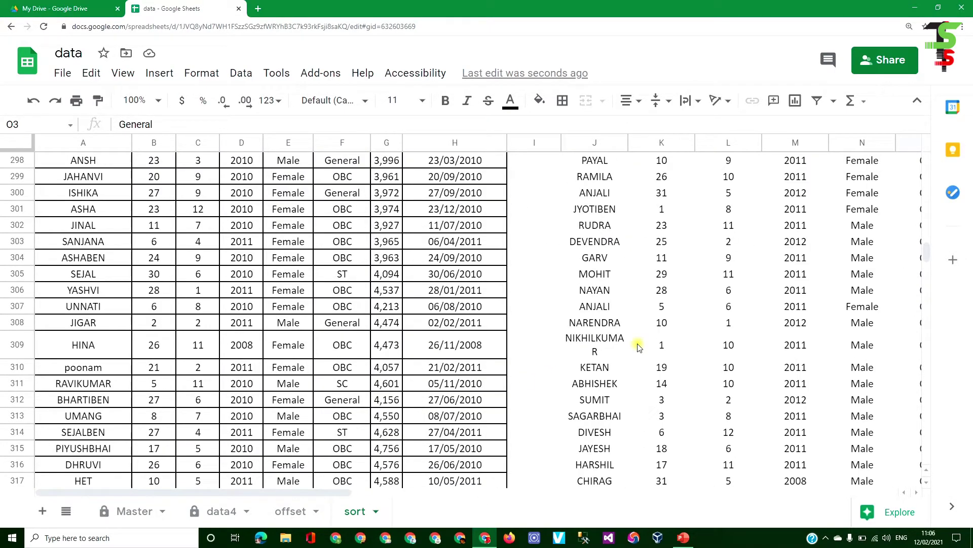
{"action": "key", "text": "ctrl+Home"}
Append 5,FALSE to J3 so it reads =SORT(A3:H783,6,TRUE,5,FALSE).
{"action": "double_click", "coordinate": [594, 189]}
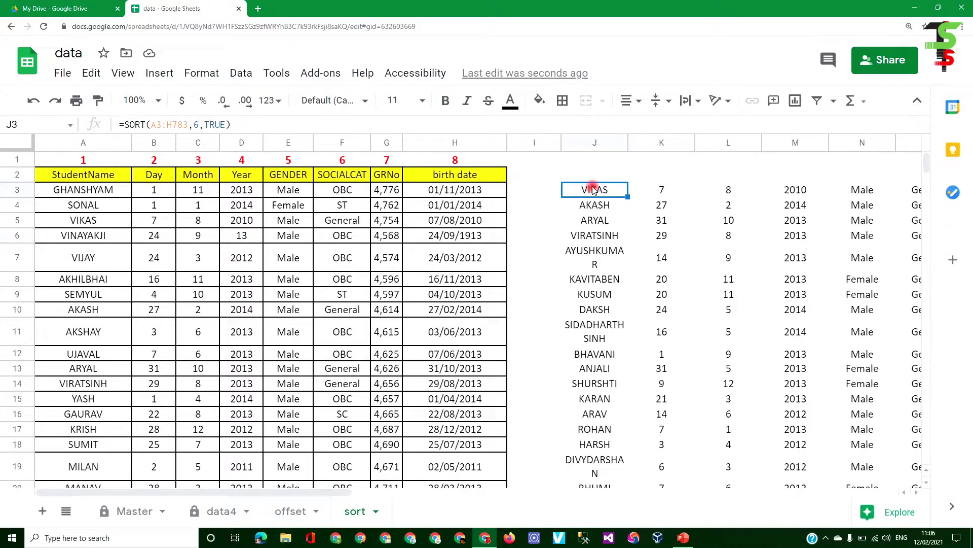
{"action": "left_click", "coordinate": [672, 190]}
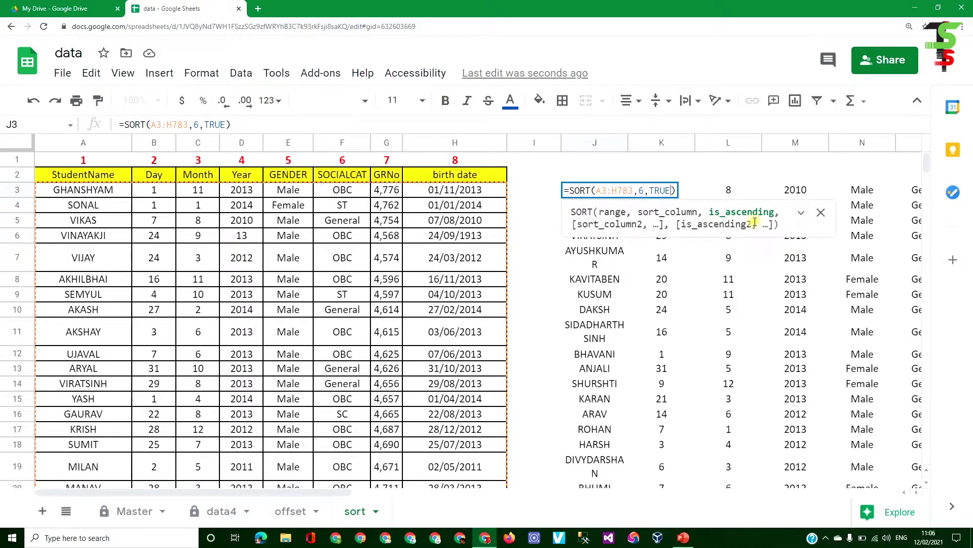
{"action": "type", "text": ","}
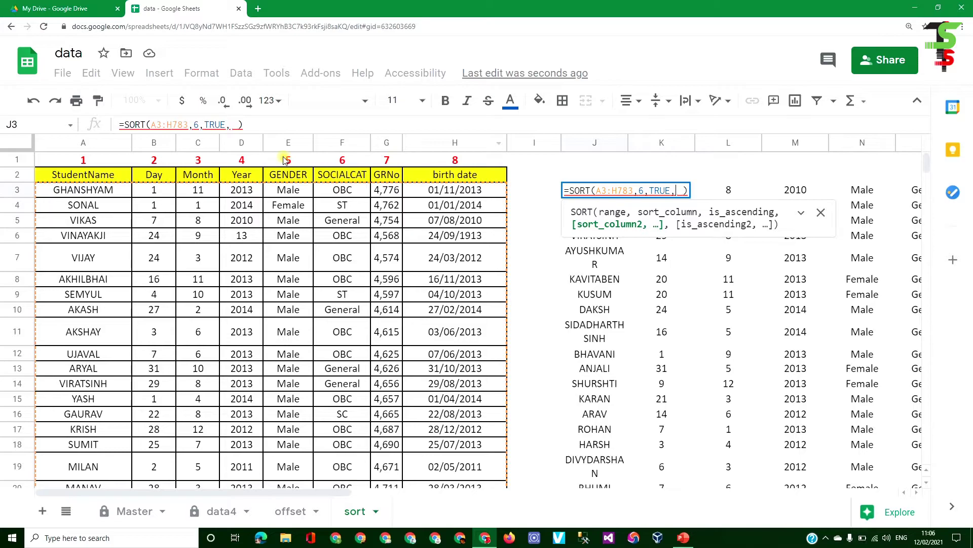
{"action": "key", "text": "BackSpace"}
{"action": "type", "text": "5"}
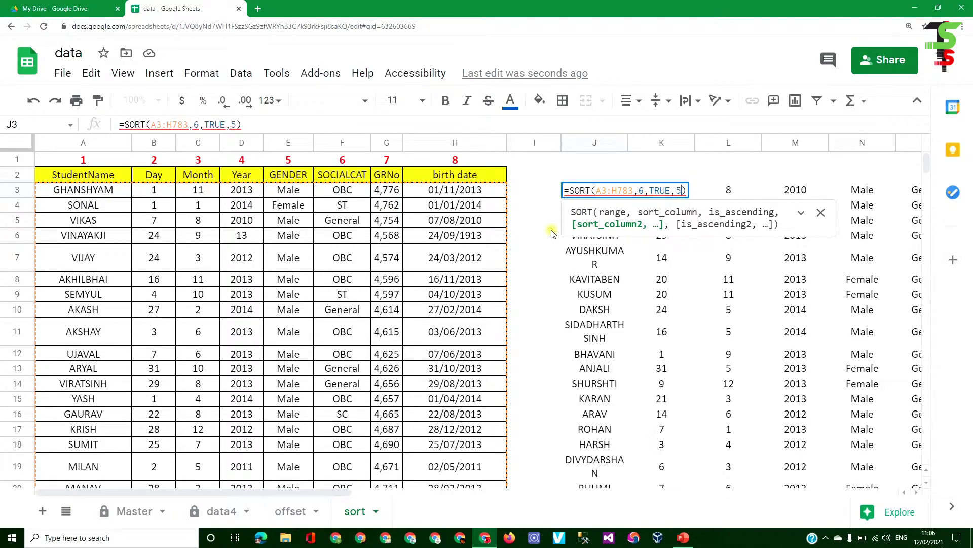
{"action": "type", "text": ", "}
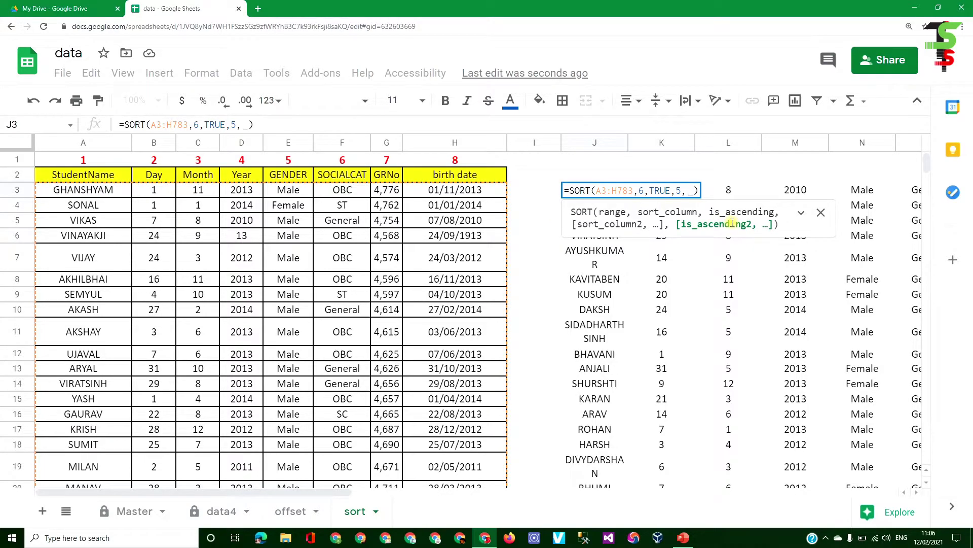
{"action": "type", "text": "FALSE"}
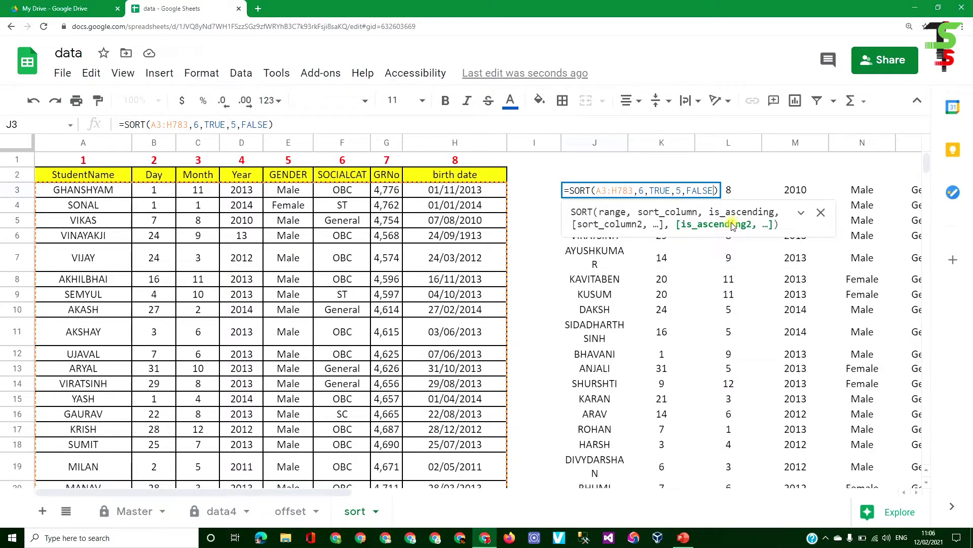
{"action": "key", "text": "Return"}
{"action": "left_click", "coordinate": [592, 189]}
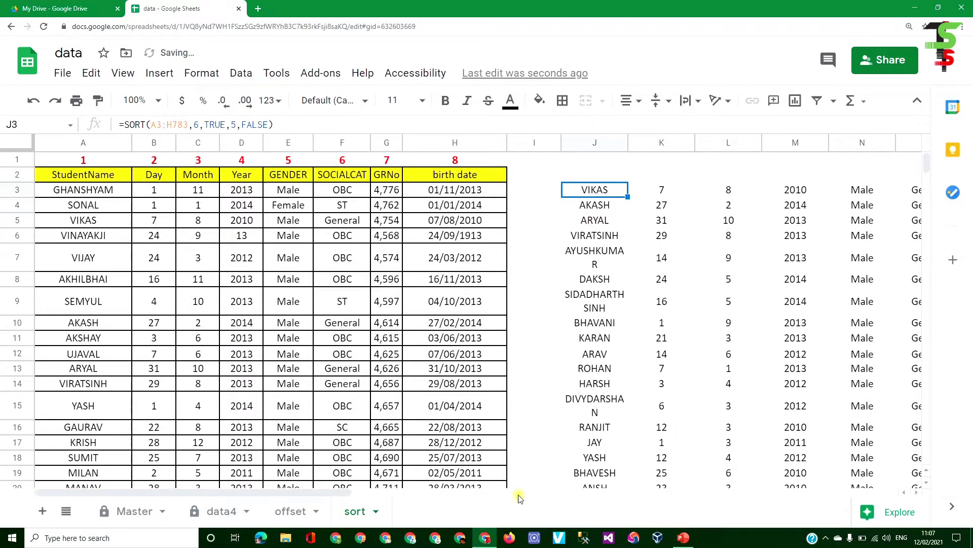
{"action": "left_click_drag", "start_coordinate": [336, 492], "coordinate": [480, 505]}
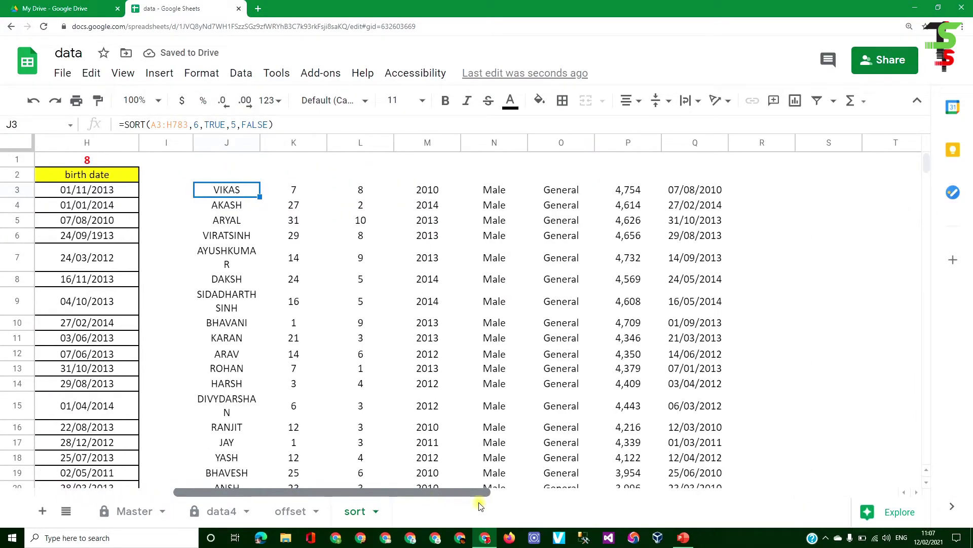
{"action": "left_click", "coordinate": [499, 194]}
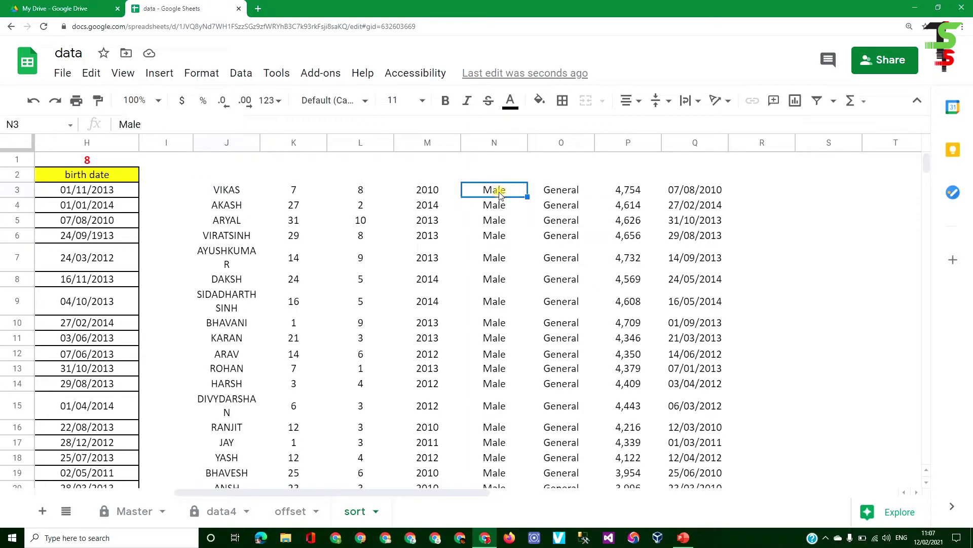
{"action": "scroll", "coordinate": [500, 198], "scroll_direction": "down", "scroll_amount": 2}
{"action": "scroll", "coordinate": [500, 206], "scroll_direction": "down", "scroll_amount": 4}
{"action": "scroll", "coordinate": [507, 208], "scroll_direction": "down", "scroll_amount": 4}
{"action": "scroll", "coordinate": [517, 211], "scroll_direction": "down", "scroll_amount": 5}
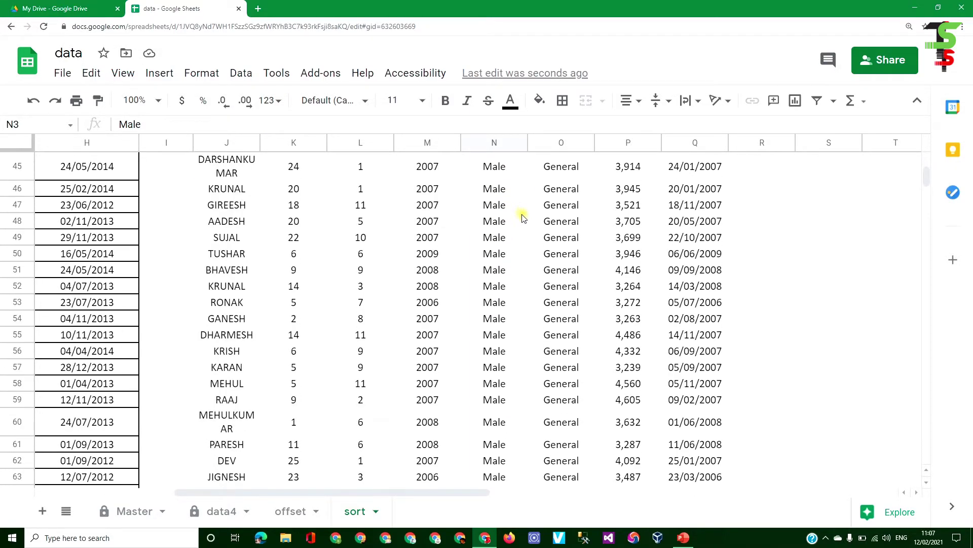
{"action": "scroll", "coordinate": [522, 217], "scroll_direction": "down", "scroll_amount": 5}
{"action": "scroll", "coordinate": [549, 245], "scroll_direction": "down", "scroll_amount": 5}
{"action": "left_click", "coordinate": [488, 247]}
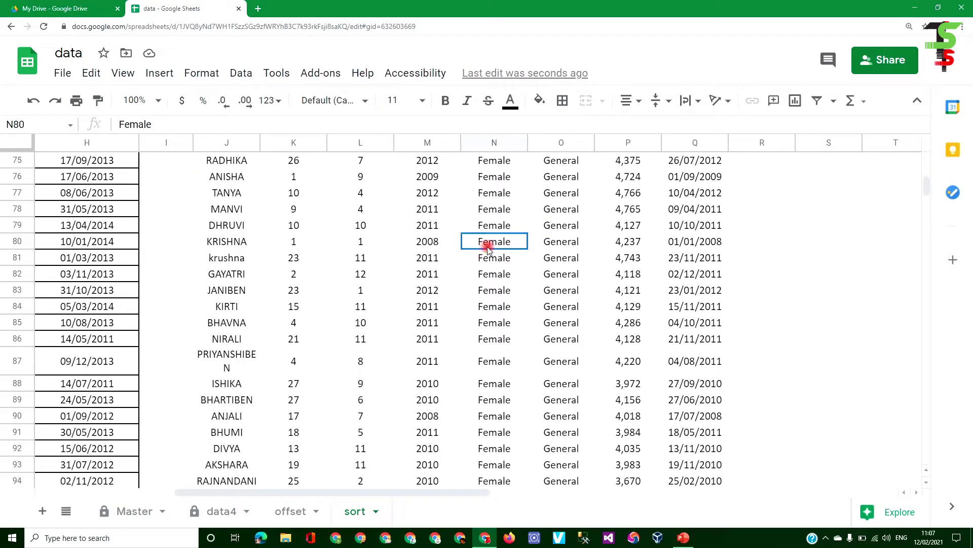
{"action": "scroll", "coordinate": [488, 239], "scroll_direction": "up", "scroll_amount": 4}
{"action": "scroll", "coordinate": [496, 193], "scroll_direction": "down", "scroll_amount": 2}
{"action": "scroll", "coordinate": [532, 243], "scroll_direction": "down", "scroll_amount": 4}
{"action": "scroll", "coordinate": [507, 295], "scroll_direction": "down", "scroll_amount": 5}
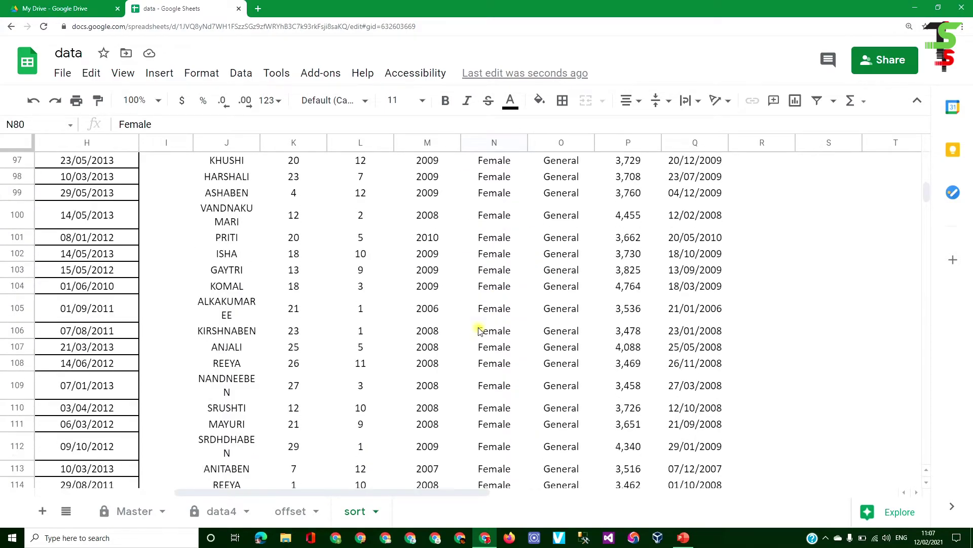
{"action": "scroll", "coordinate": [480, 331], "scroll_direction": "down", "scroll_amount": 5}
{"action": "scroll", "coordinate": [487, 324], "scroll_direction": "down", "scroll_amount": 2}
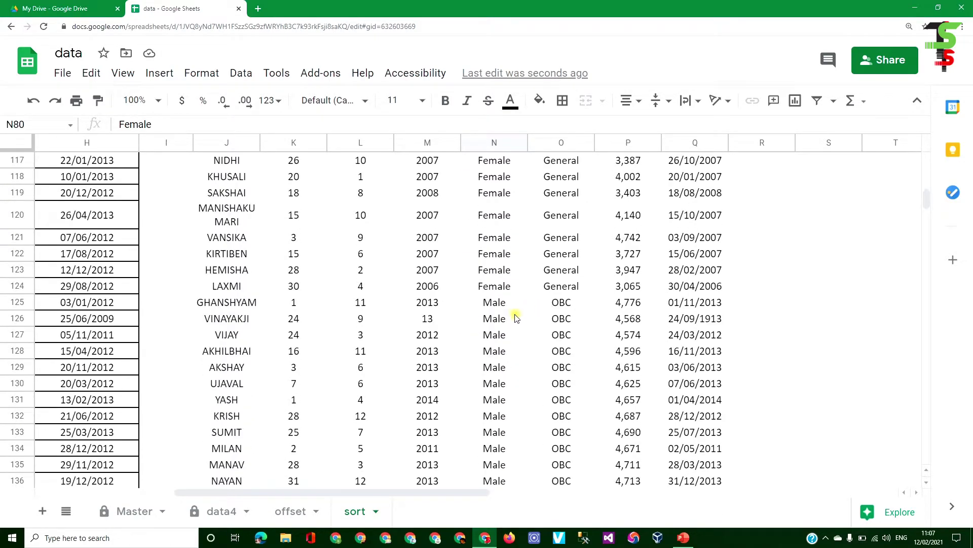
{"action": "scroll", "coordinate": [502, 304], "scroll_direction": "up", "scroll_amount": 3}
{"action": "scroll", "coordinate": [507, 303], "scroll_direction": "up", "scroll_amount": 4}
{"action": "scroll", "coordinate": [509, 303], "scroll_direction": "up", "scroll_amount": 4}
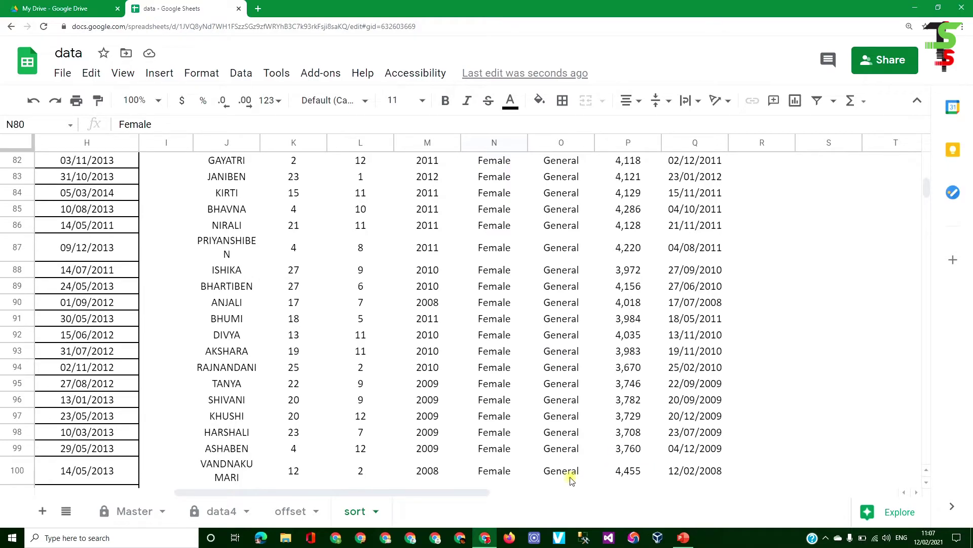
{"action": "left_click_drag", "start_coordinate": [474, 492], "coordinate": [301, 500]}
{"action": "scroll", "coordinate": [609, 269], "scroll_direction": "up", "scroll_amount": 4}
{"action": "scroll", "coordinate": [608, 253], "scroll_direction": "up", "scroll_amount": 9}
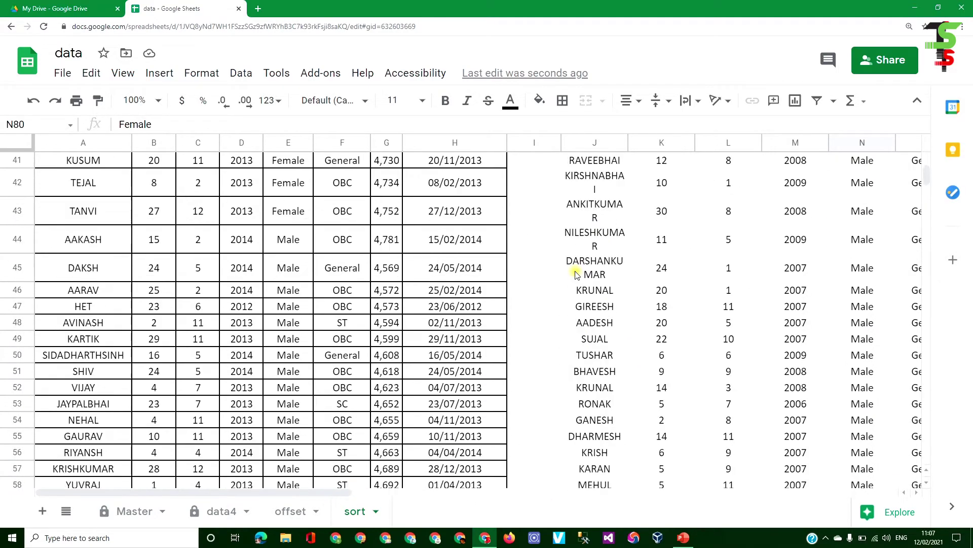
{"action": "scroll", "coordinate": [609, 246], "scroll_direction": "up", "scroll_amount": 10}
{"action": "scroll", "coordinate": [637, 194], "scroll_direction": "up", "scroll_amount": 4}
Rewrite J3 as =SORT(A3:H783,8,0) to sort by birth date descending.
{"action": "left_click", "coordinate": [597, 189]}
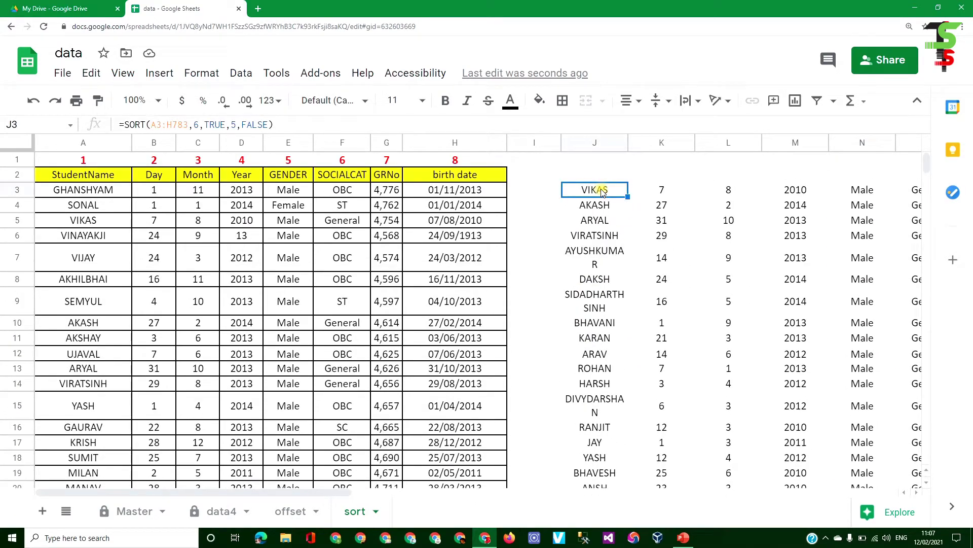
{"action": "double_click", "coordinate": [604, 190]}
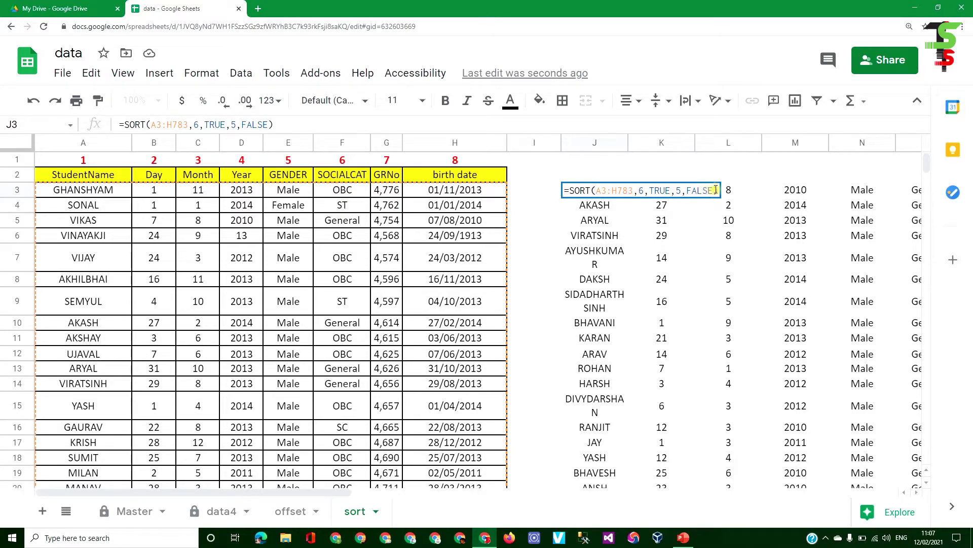
{"action": "left_click", "coordinate": [712, 190]}
{"action": "key", "text": "BackSpace"}
{"action": "key", "text": "BackSpace"}
{"action": "key", "text": "BackSpace"}
{"action": "key", "text": "BackSpace"}
{"action": "key", "text": "BackSpace"}
{"action": "key", "text": "BackSpace"}
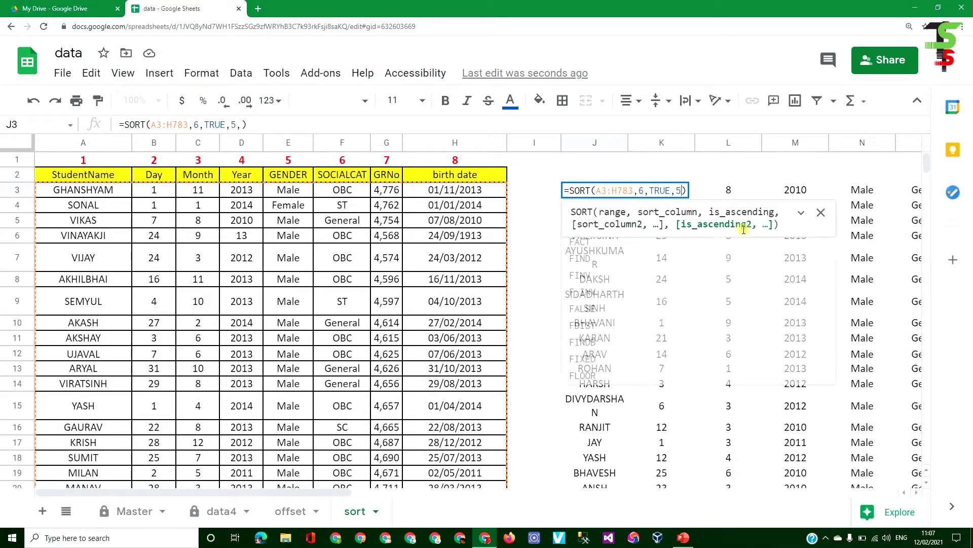
{"action": "key", "text": "BackSpace"}
{"action": "key", "text": "BackSpace"}
{"action": "key", "text": "BackSpace"}
{"action": "key", "text": "BackSpace"}
{"action": "key", "text": "BackSpace"}
{"action": "key", "text": "BackSpace"}
{"action": "key", "text": "BackSpace"}
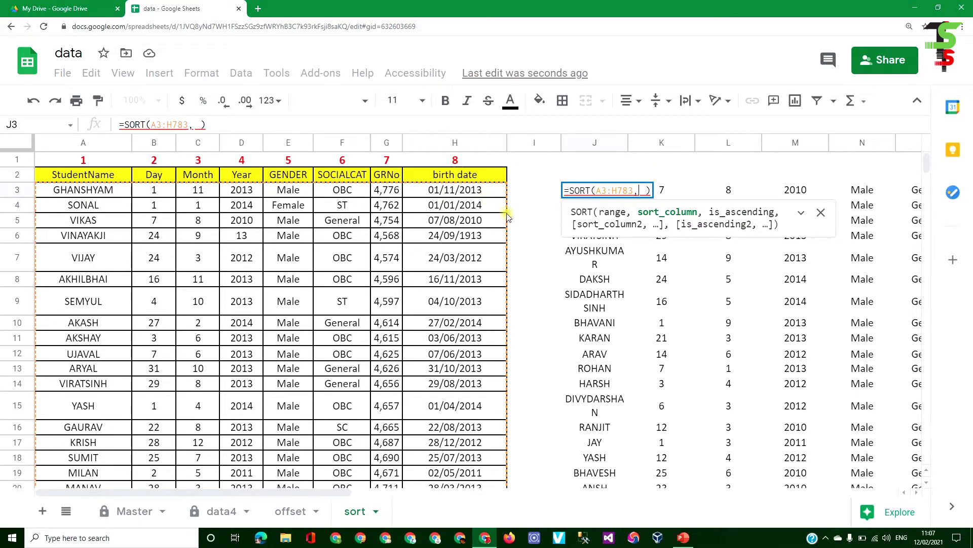
{"action": "type", "text": "8"}
{"action": "type", "text": ","}
{"action": "key", "text": "BackSpace"}
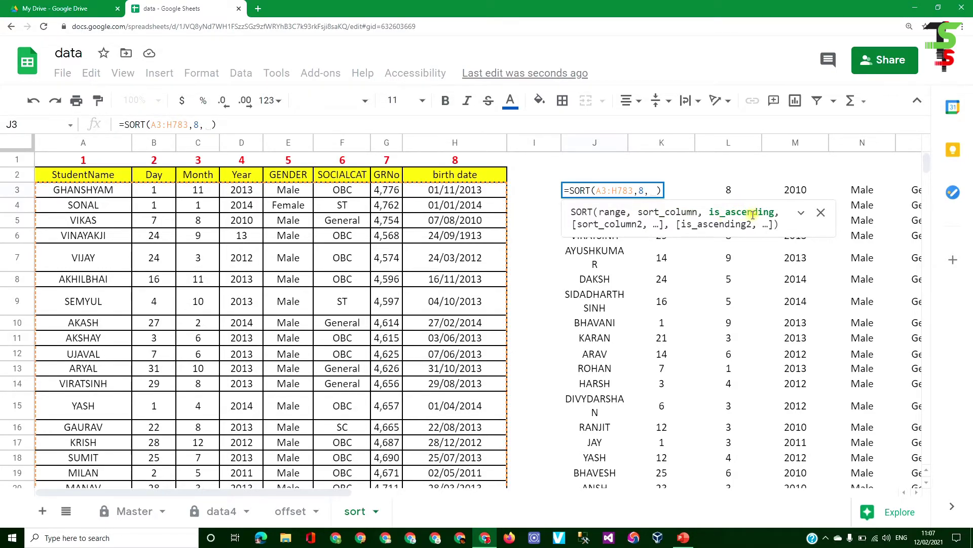
{"action": "type", "text": "0"}
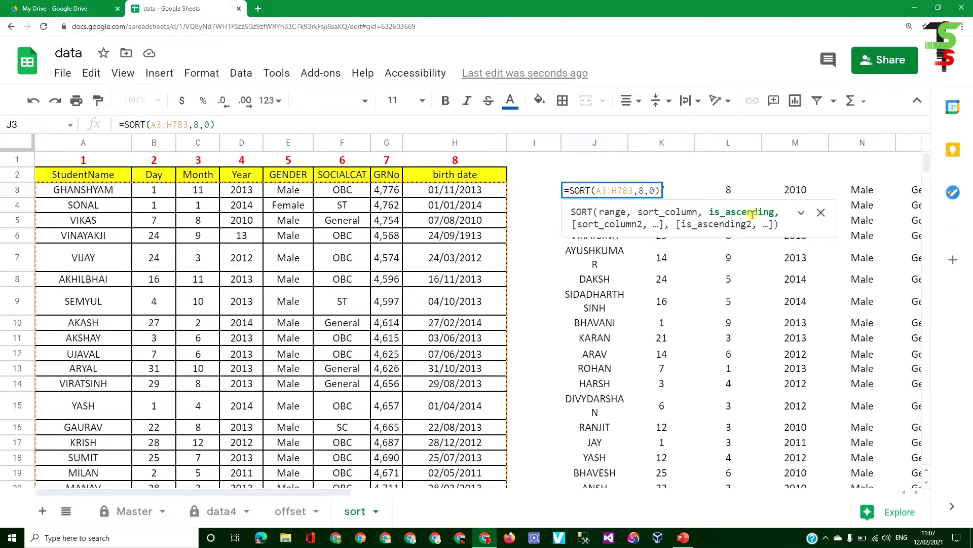
{"action": "key", "text": "Return"}
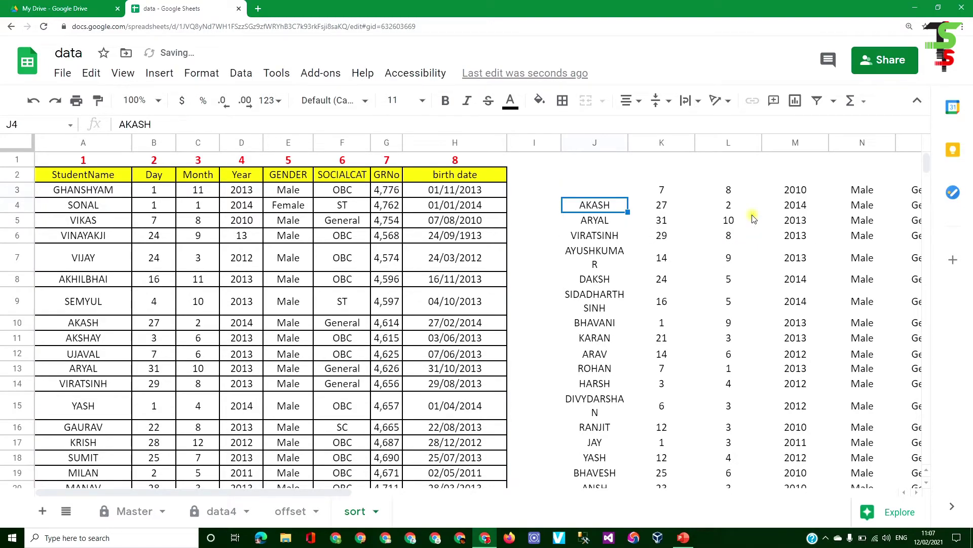
{"action": "left_click", "coordinate": [591, 191]}
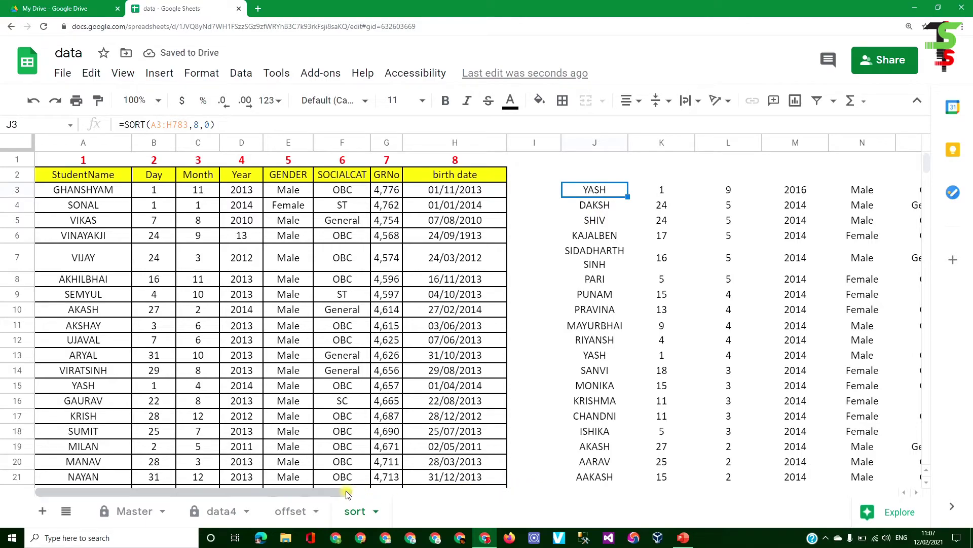
Scroll through the newest-first birth-date output to review the sorted rows.
{"action": "left_click_drag", "start_coordinate": [344, 491], "coordinate": [583, 492]}
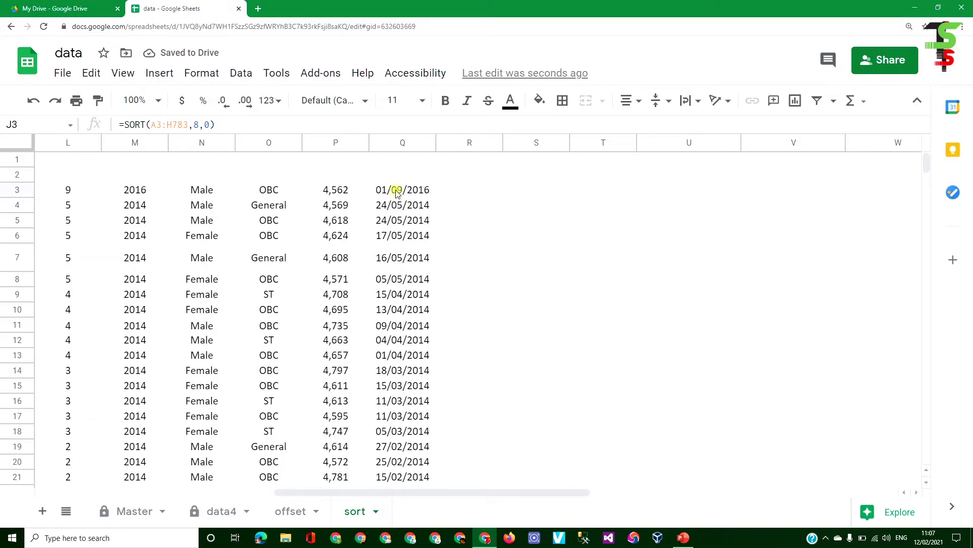
{"action": "scroll", "coordinate": [395, 294], "scroll_direction": "down", "scroll_amount": 1}
{"action": "scroll", "coordinate": [393, 297], "scroll_direction": "down", "scroll_amount": 3}
{"action": "scroll", "coordinate": [401, 253], "scroll_direction": "up", "scroll_amount": 4}
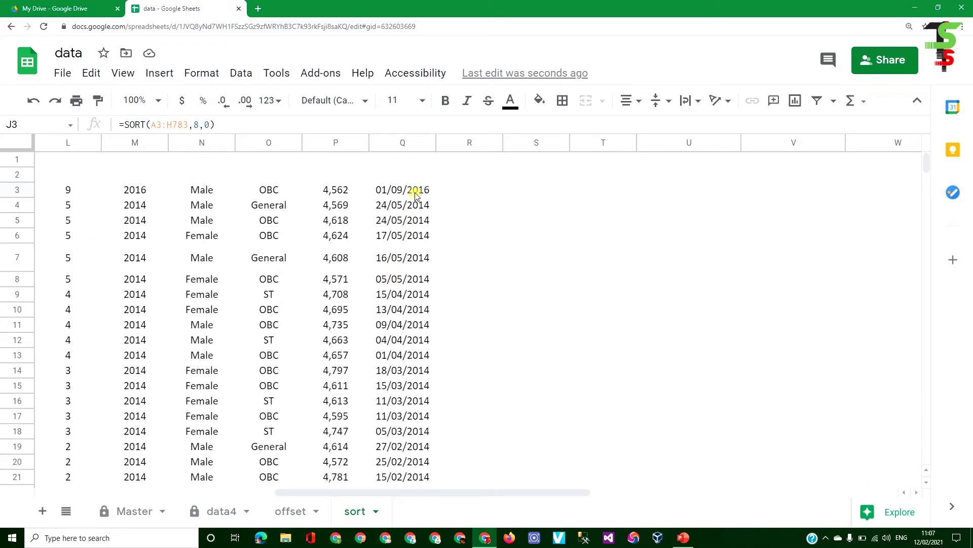
{"action": "scroll", "coordinate": [412, 210], "scroll_direction": "down", "scroll_amount": 5}
{"action": "scroll", "coordinate": [412, 238], "scroll_direction": "down", "scroll_amount": 6}
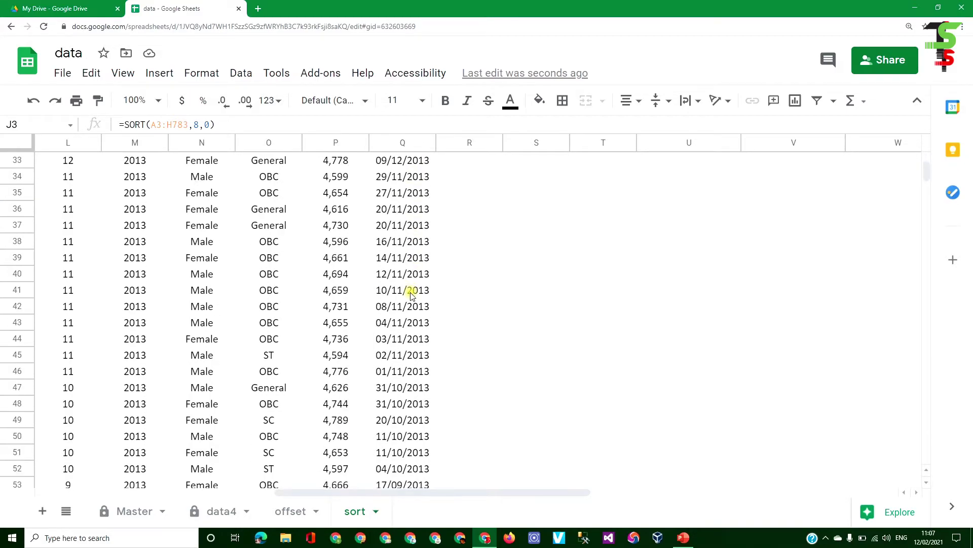
{"action": "scroll", "coordinate": [409, 289], "scroll_direction": "down", "scroll_amount": 4}
{"action": "scroll", "coordinate": [415, 316], "scroll_direction": "down", "scroll_amount": 7}
{"action": "scroll", "coordinate": [418, 326], "scroll_direction": "down", "scroll_amount": 6}
{"action": "scroll", "coordinate": [419, 326], "scroll_direction": "down", "scroll_amount": 1}
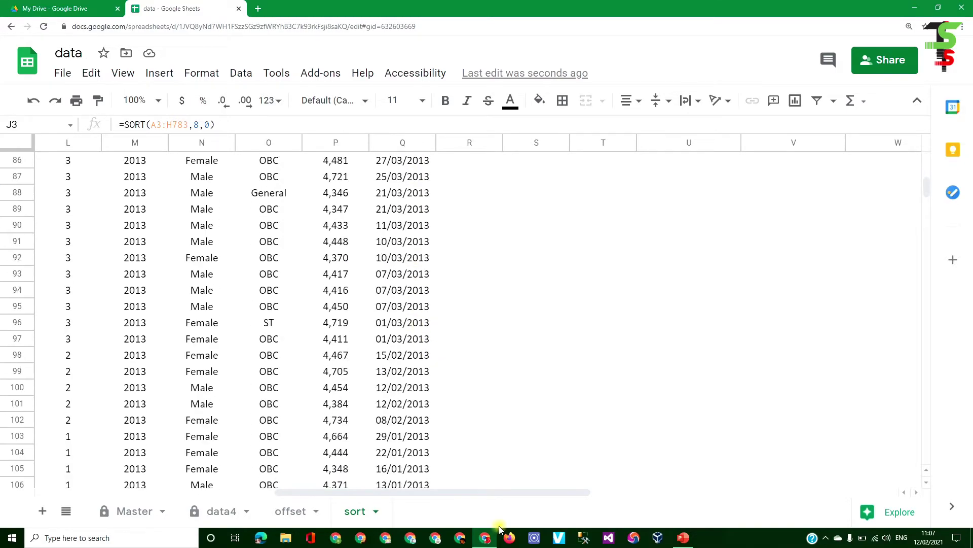
{"action": "left_click_drag", "start_coordinate": [495, 493], "coordinate": [256, 493]}
{"action": "scroll", "coordinate": [419, 291], "scroll_direction": "up", "scroll_amount": 5}
{"action": "scroll", "coordinate": [576, 211], "scroll_direction": "up", "scroll_amount": 12}
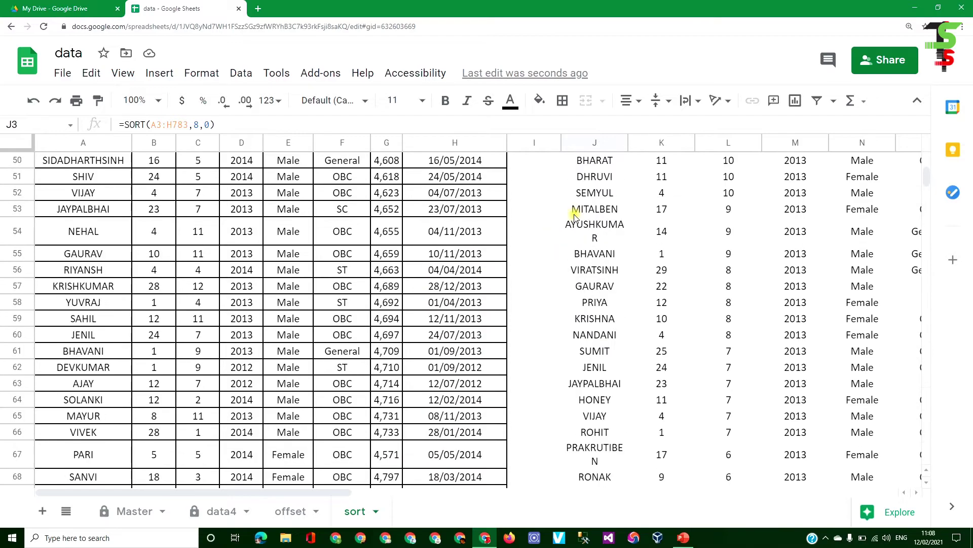
{"action": "scroll", "coordinate": [614, 208], "scroll_direction": "up", "scroll_amount": 9}
{"action": "scroll", "coordinate": [598, 191], "scroll_direction": "up", "scroll_amount": 2}
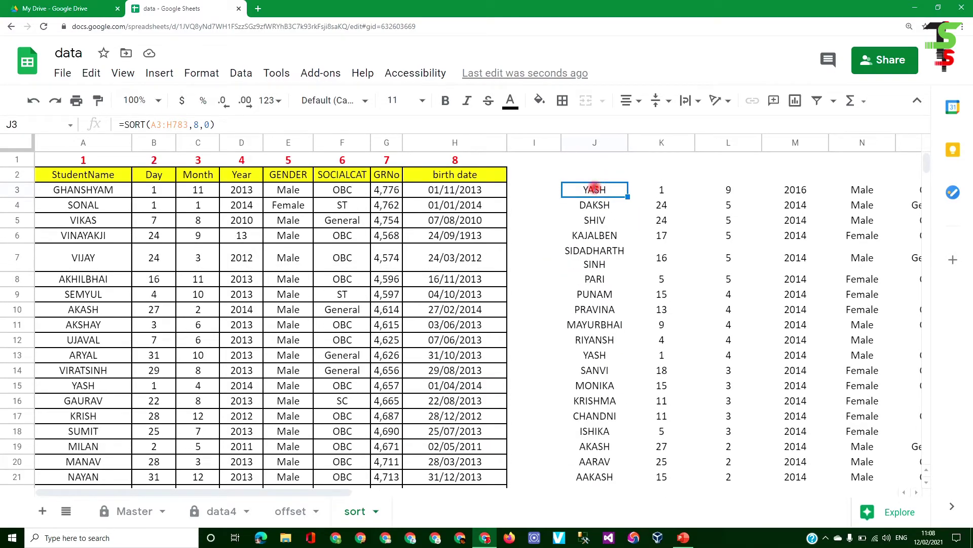
Change J3's sort-order argument from 0 to 1, giving =SORT(A3:H783,8,1).
{"action": "double_click", "coordinate": [594, 189]}
{"action": "double_click", "coordinate": [652, 190]}
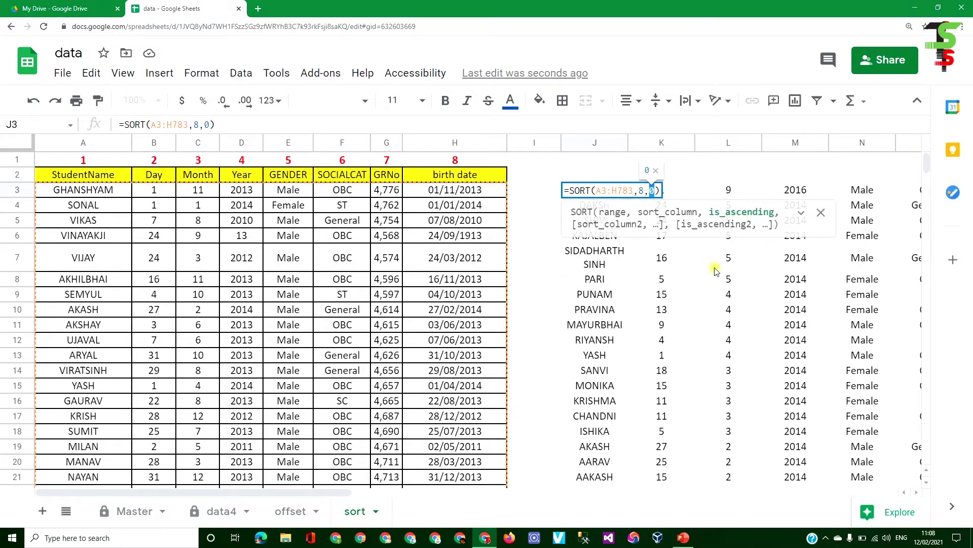
{"action": "type", "text": "1"}
{"action": "key", "text": "Return"}
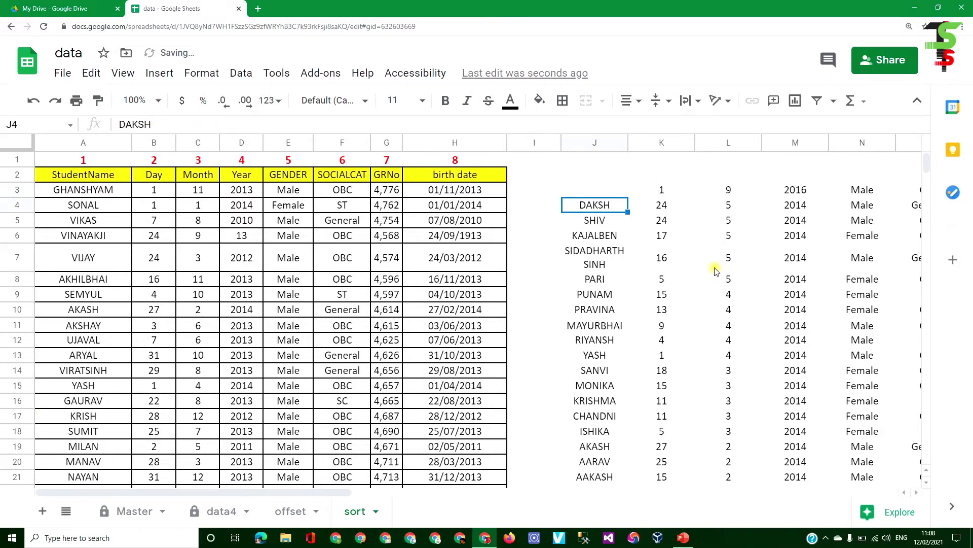
{"action": "key", "text": "Up"}
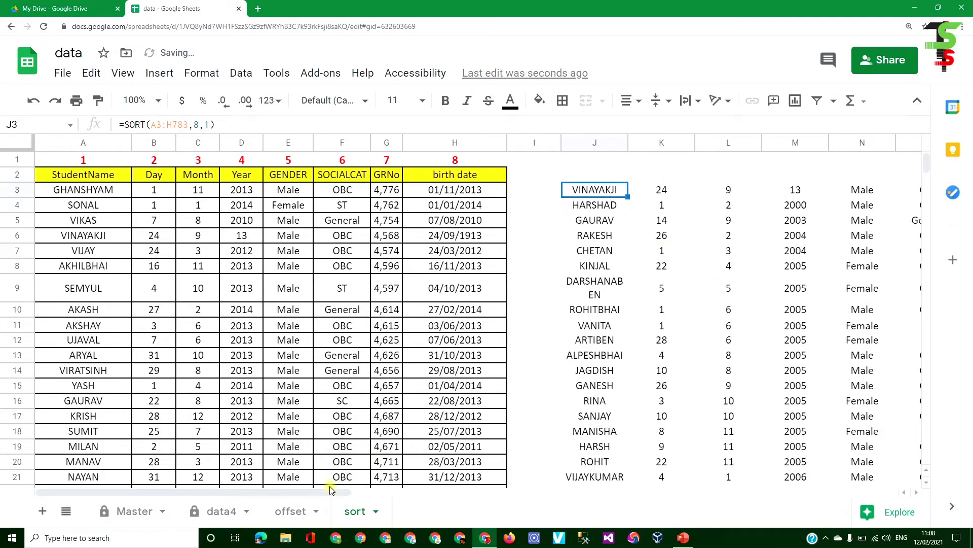
{"action": "mouse_move", "coordinate": [332, 492]}
{"action": "left_mouse_down"}
{"action": "mouse_move", "coordinate": [546, 522]}
{"action": "mouse_move", "coordinate": [331, 520]}
{"action": "left_mouse_up"}
Replace J3's sort arguments with 4, TRUE to sort by Year ascending.
{"action": "left_click", "coordinate": [598, 190]}
{"action": "double_click", "coordinate": [598, 190]}
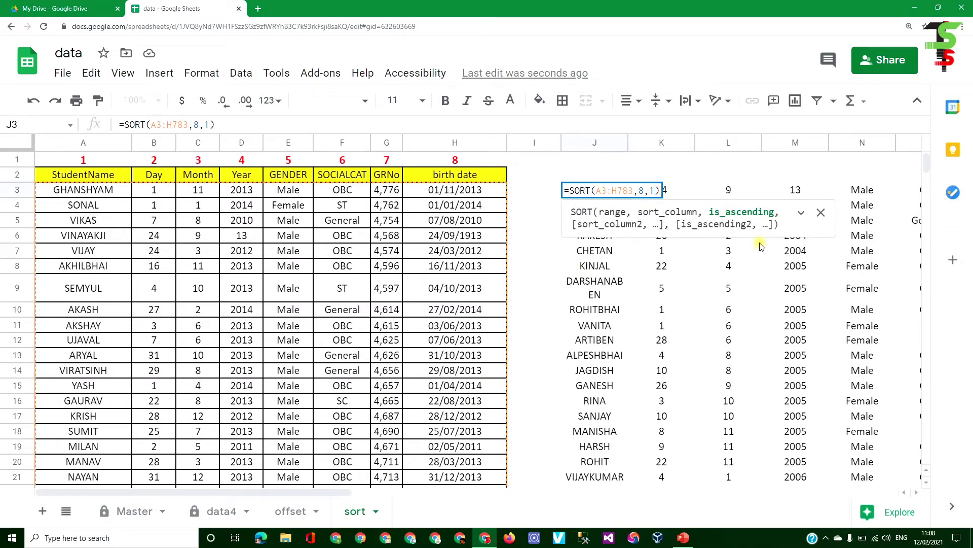
{"action": "key", "text": "BackSpace"}
{"action": "key", "text": "BackSpace"}
{"action": "key", "text": "BackSpace"}
{"action": "type", "text": ","}
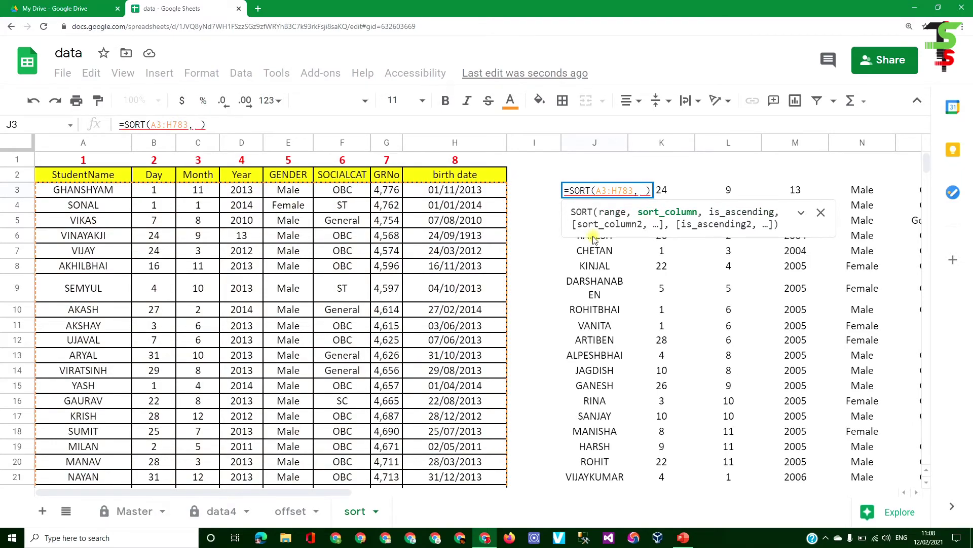
{"action": "key", "text": "BackSpace"}
{"action": "type", "text": "4, "}
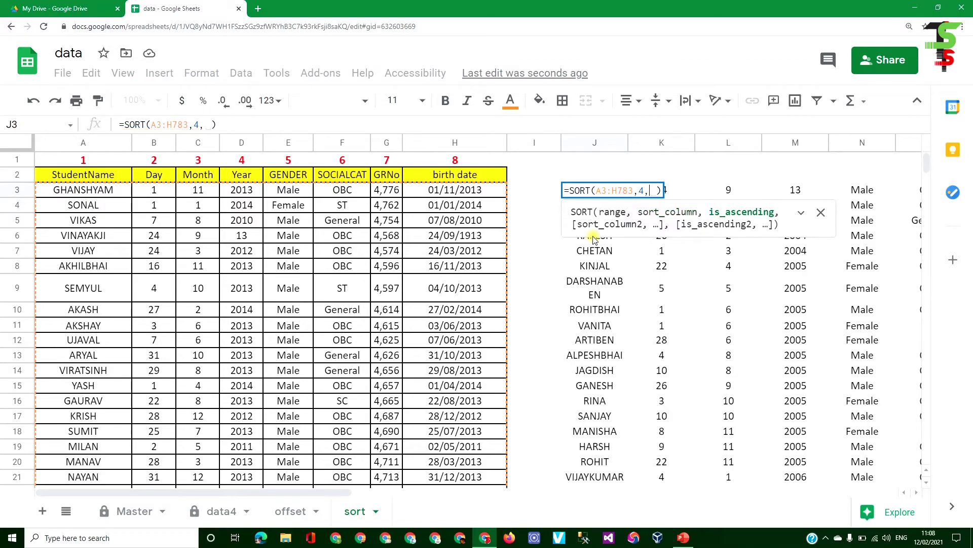
{"action": "type", "text": "TRUE"}
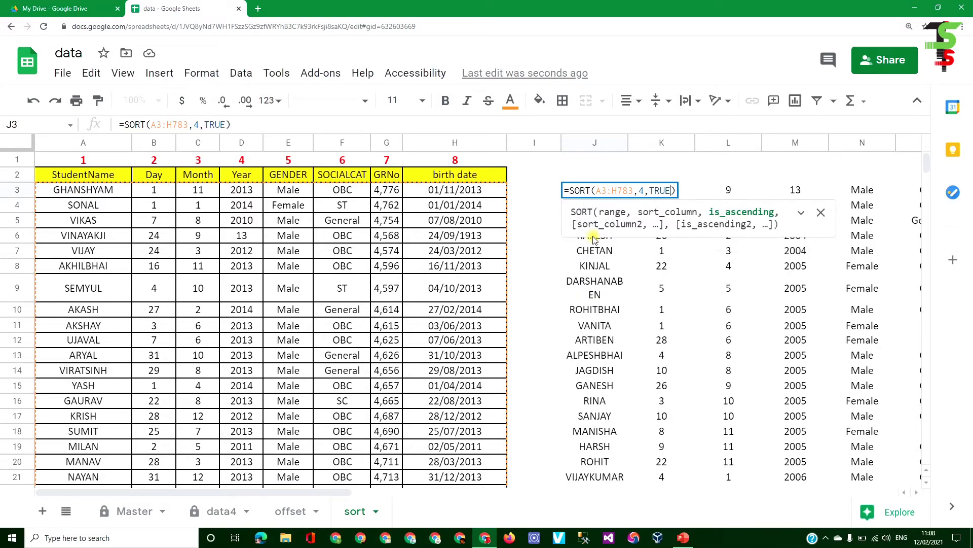
{"action": "key", "text": "Return"}
{"action": "left_click", "coordinate": [588, 189]}
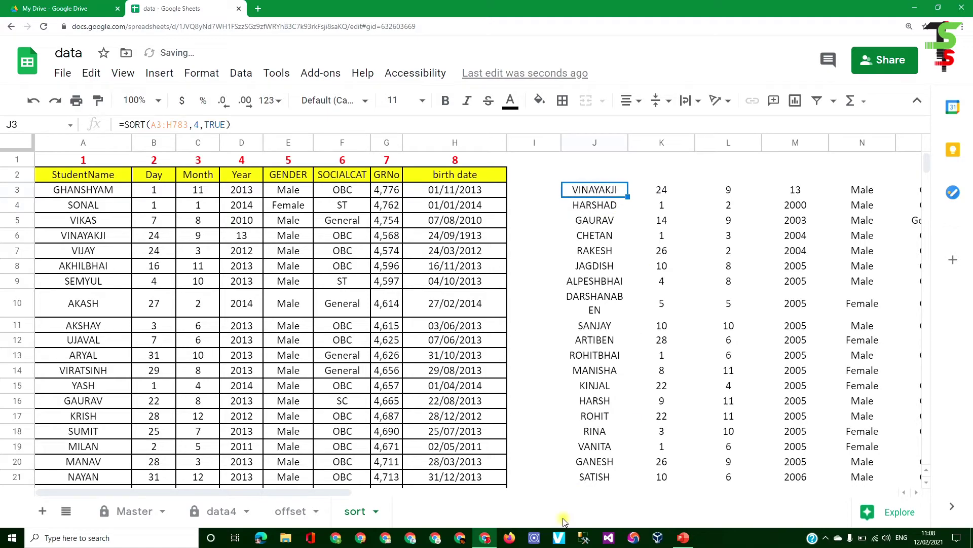
{"action": "left_click_drag", "start_coordinate": [337, 492], "coordinate": [459, 492]}
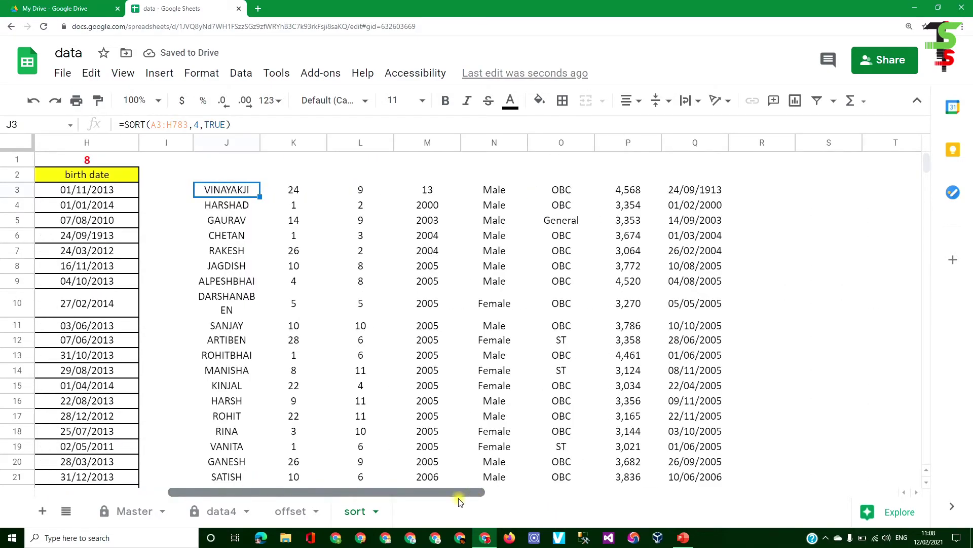
{"action": "left_click", "coordinate": [464, 206]}
{"action": "left_click", "coordinate": [461, 221]}
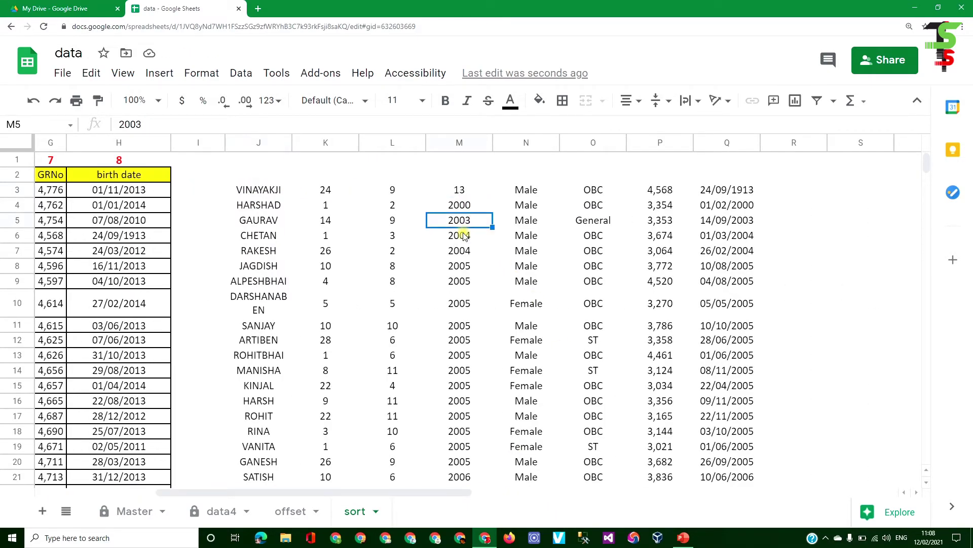
{"action": "left_click", "coordinate": [461, 236]}
{"action": "left_click", "coordinate": [462, 266]}
{"action": "left_click", "coordinate": [461, 189]}
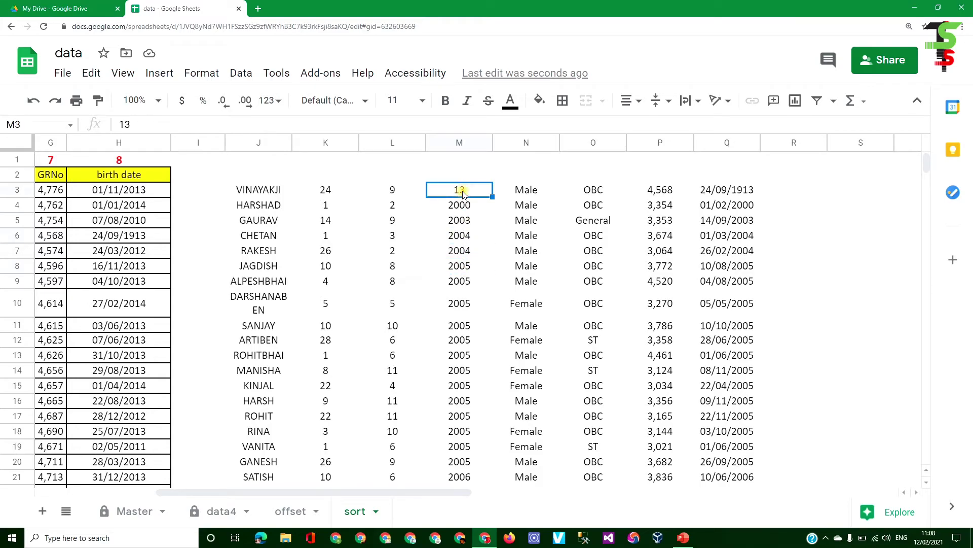
{"action": "scroll", "coordinate": [459, 229], "scroll_direction": "down", "scroll_amount": 5}
{"action": "scroll", "coordinate": [456, 257], "scroll_direction": "down", "scroll_amount": 5}
{"action": "scroll", "coordinate": [458, 260], "scroll_direction": "down", "scroll_amount": 5}
{"action": "scroll", "coordinate": [461, 262], "scroll_direction": "down", "scroll_amount": 5}
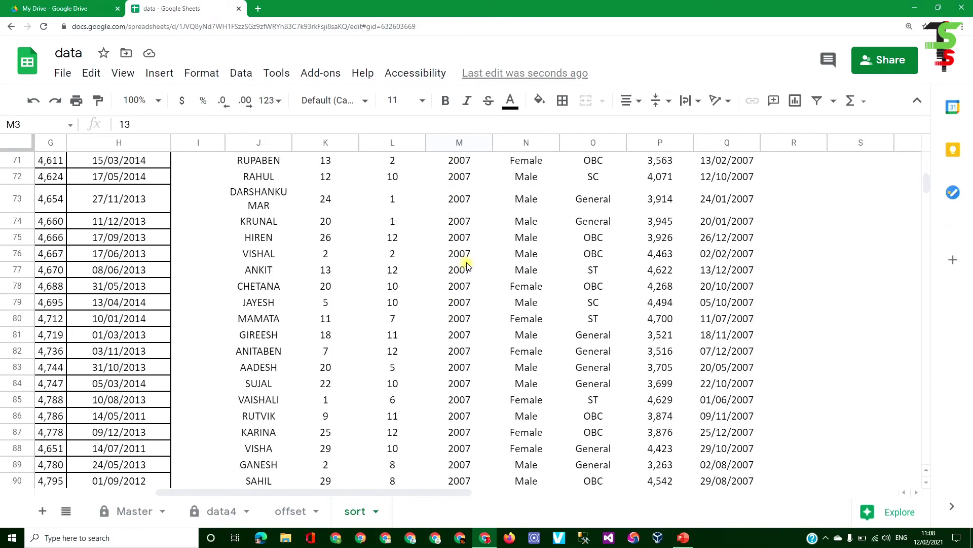
{"action": "scroll", "coordinate": [467, 266], "scroll_direction": "down", "scroll_amount": 5}
{"action": "scroll", "coordinate": [469, 269], "scroll_direction": "down", "scroll_amount": 4}
{"action": "left_click_drag", "start_coordinate": [469, 492], "coordinate": [299, 496]}
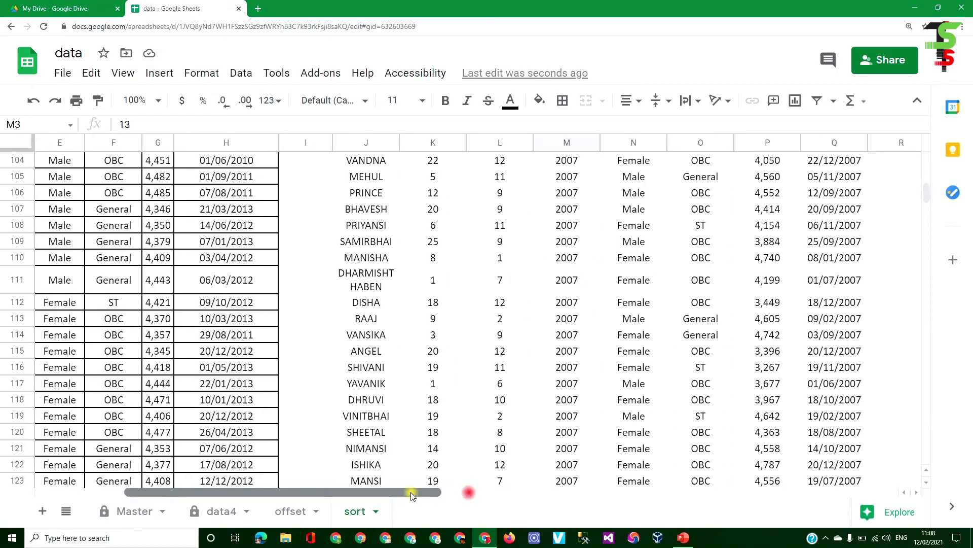
{"action": "scroll", "coordinate": [395, 337], "scroll_direction": "up", "scroll_amount": 5}
{"action": "scroll", "coordinate": [421, 336], "scroll_direction": "up", "scroll_amount": 7}
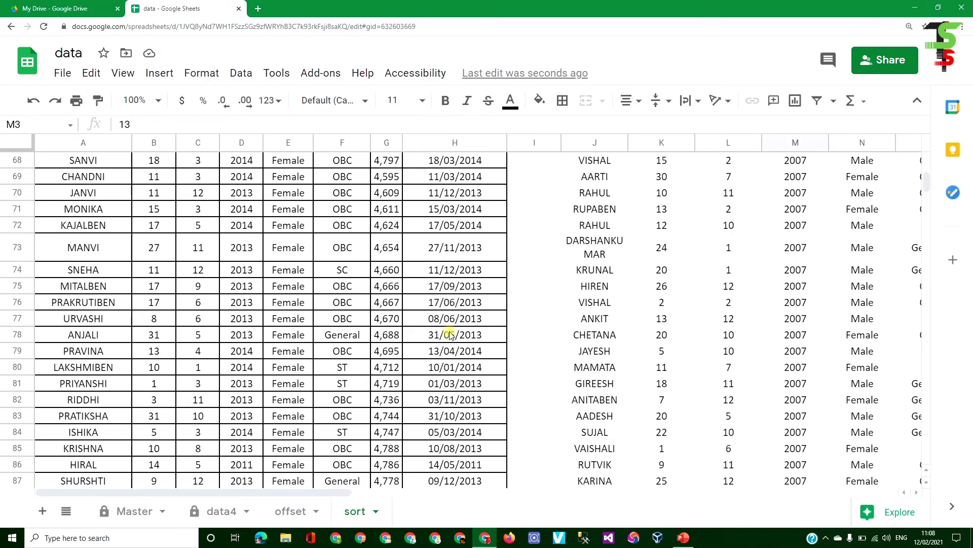
{"action": "scroll", "coordinate": [449, 334], "scroll_direction": "up", "scroll_amount": 10}
{"action": "scroll", "coordinate": [457, 327], "scroll_direction": "up", "scroll_amount": 8}
{"action": "scroll", "coordinate": [466, 321], "scroll_direction": "up", "scroll_amount": 2}
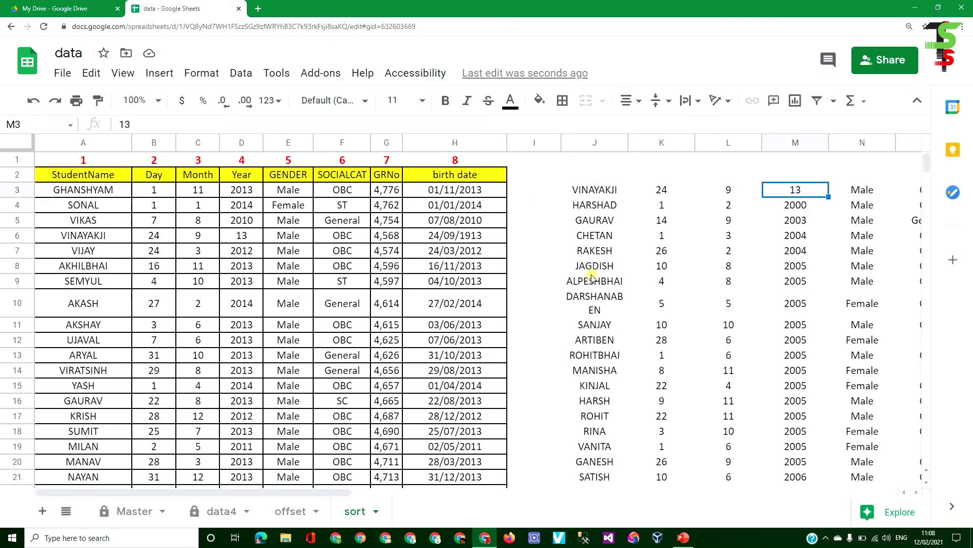